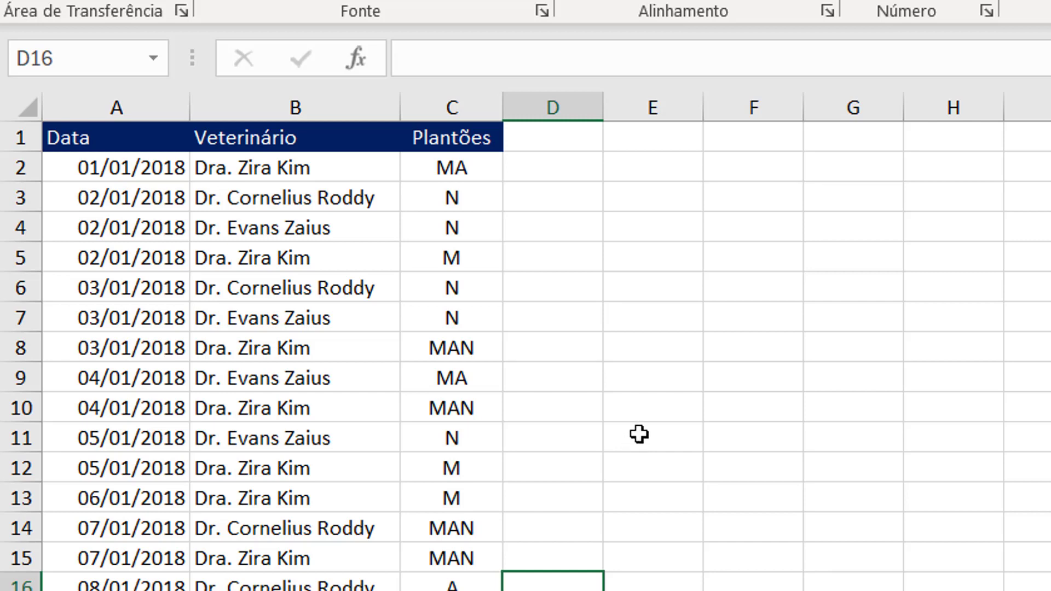
Step: Add the header "M ou N?" in cell D1, beside the Plantões column
left_click(565, 142)
type("M ou")
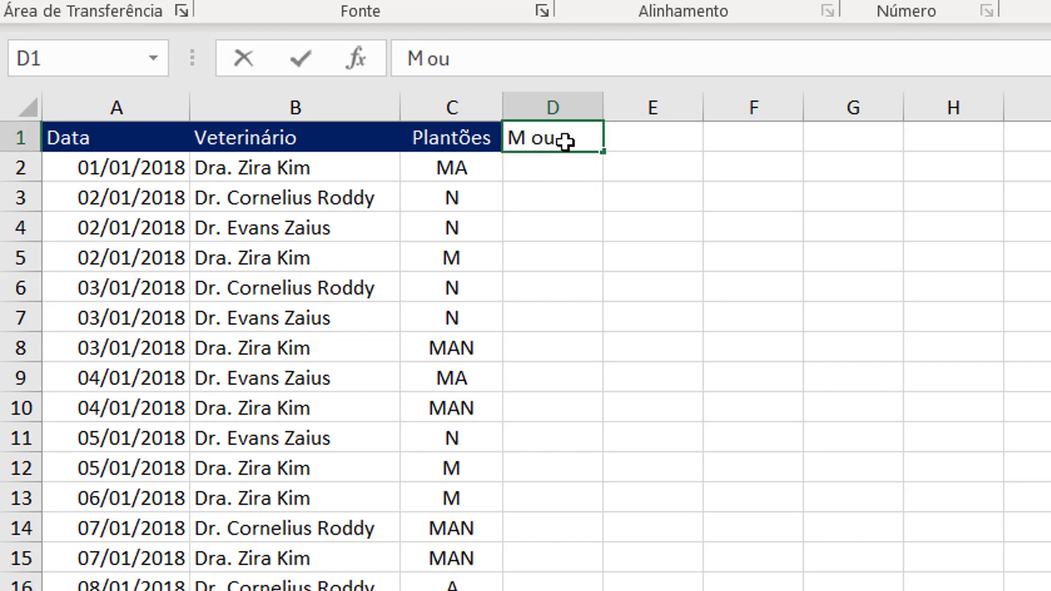
type(" N?")
key("Return")
Step: Enter the formula =CONT.SE(C2;"M")+CONT.SE(C2;"N") in cell D2
type("=co")
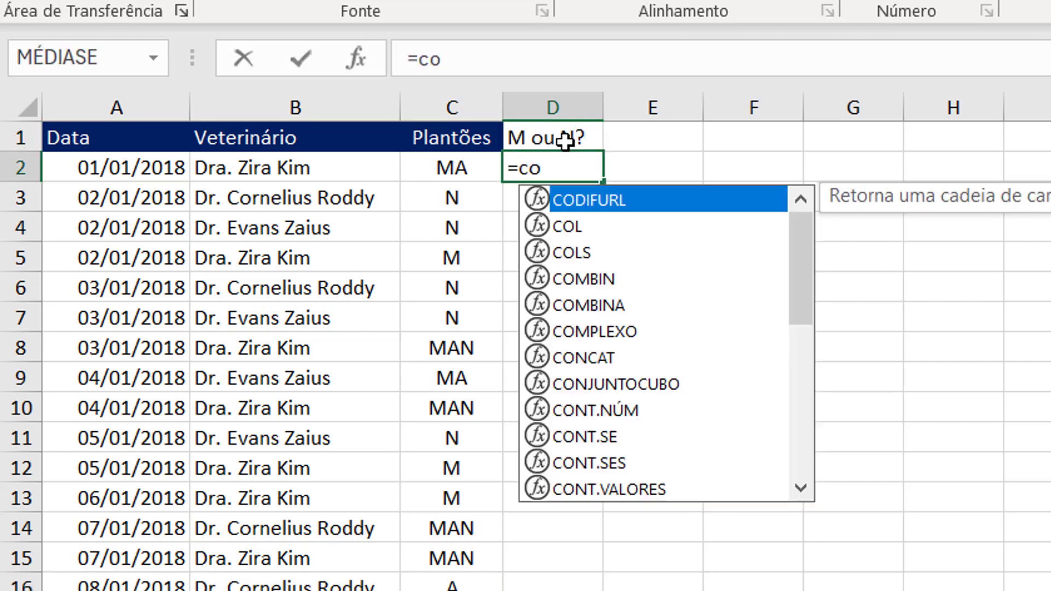
type("nt.se(")
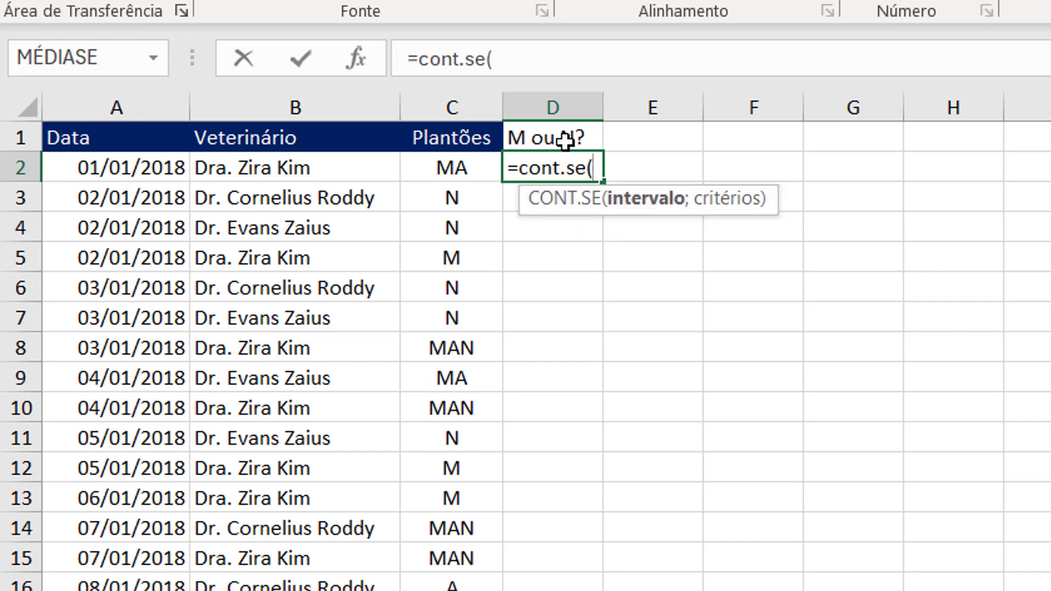
key("Left")
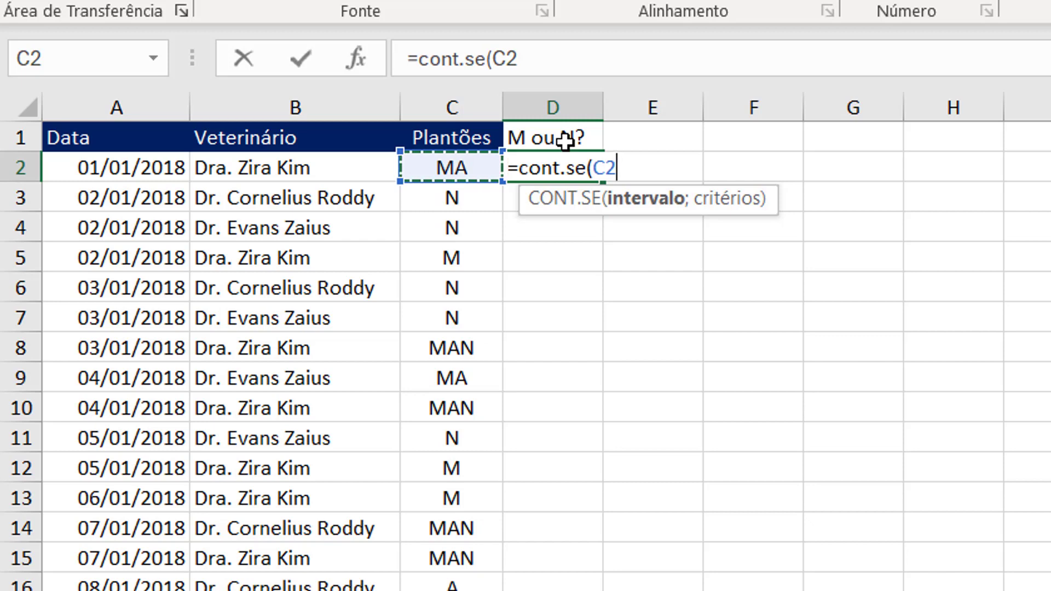
type(";\"M\")")
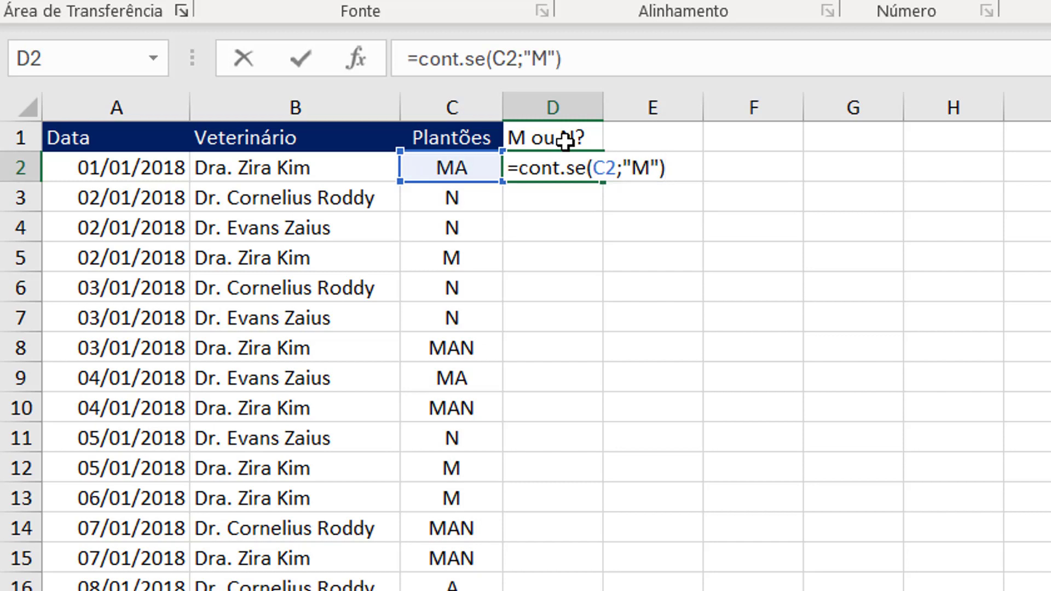
type("+")
type("cont.se(")
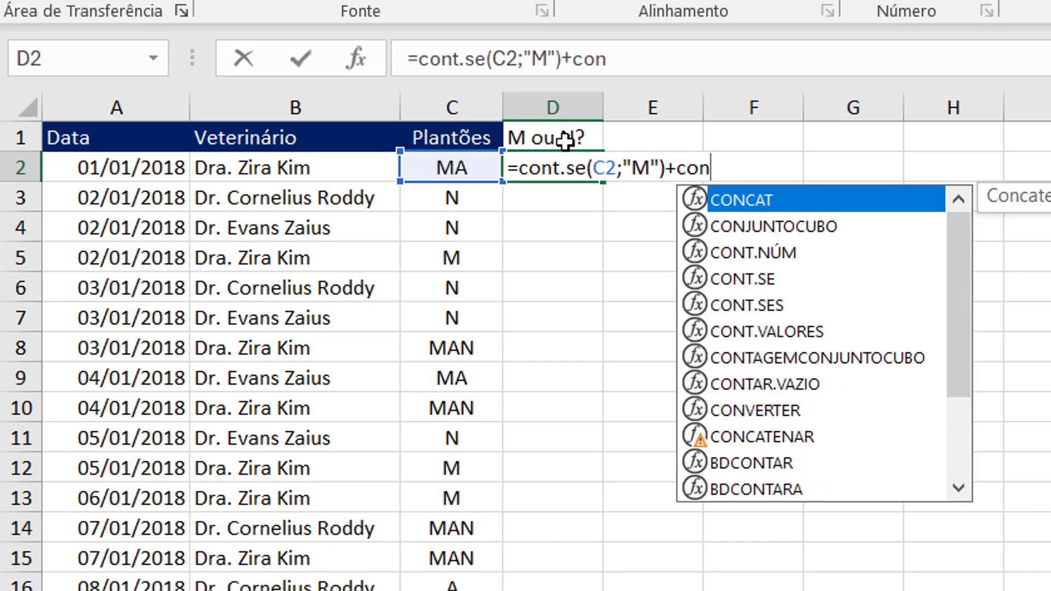
left_click(456, 170)
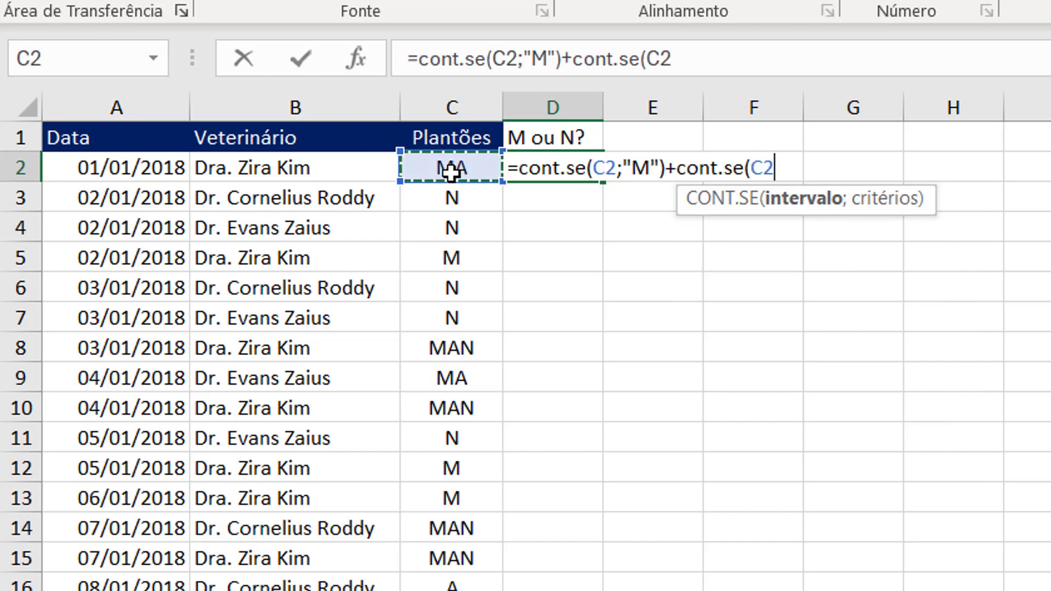
type(";\"N\"")
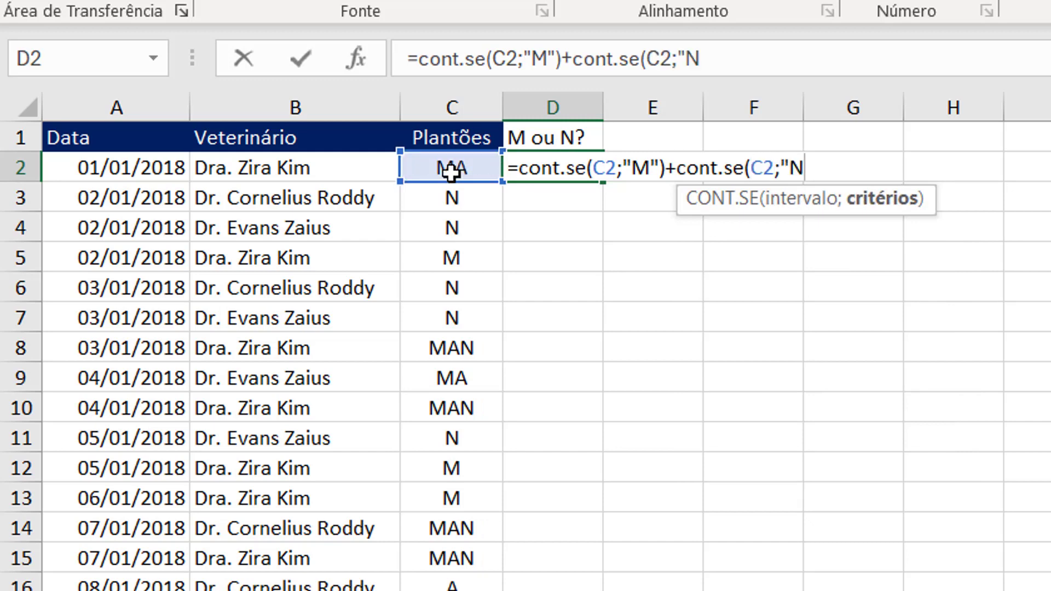
type(")")
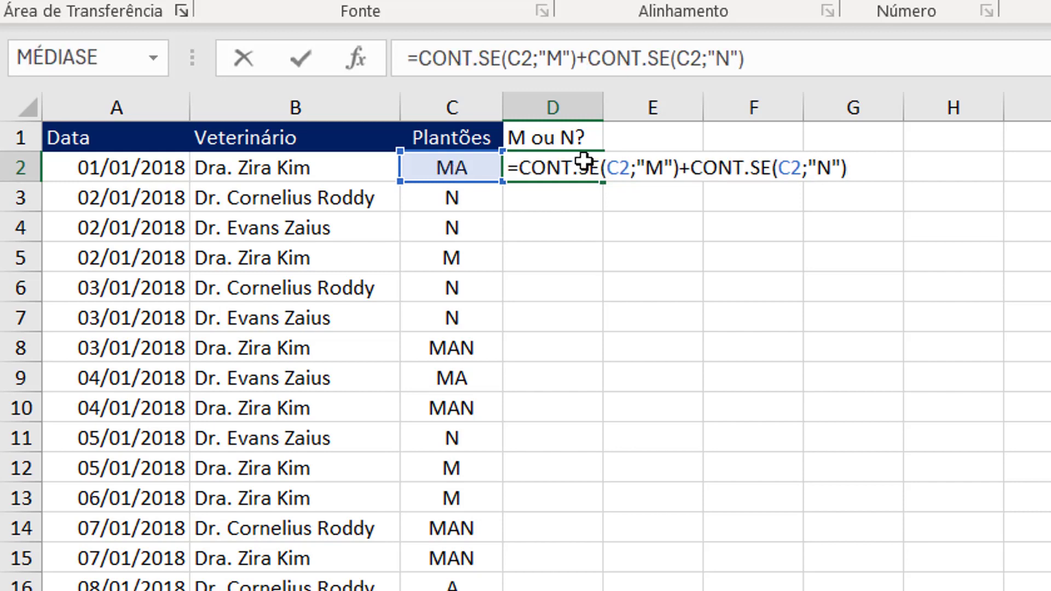
key("Return")
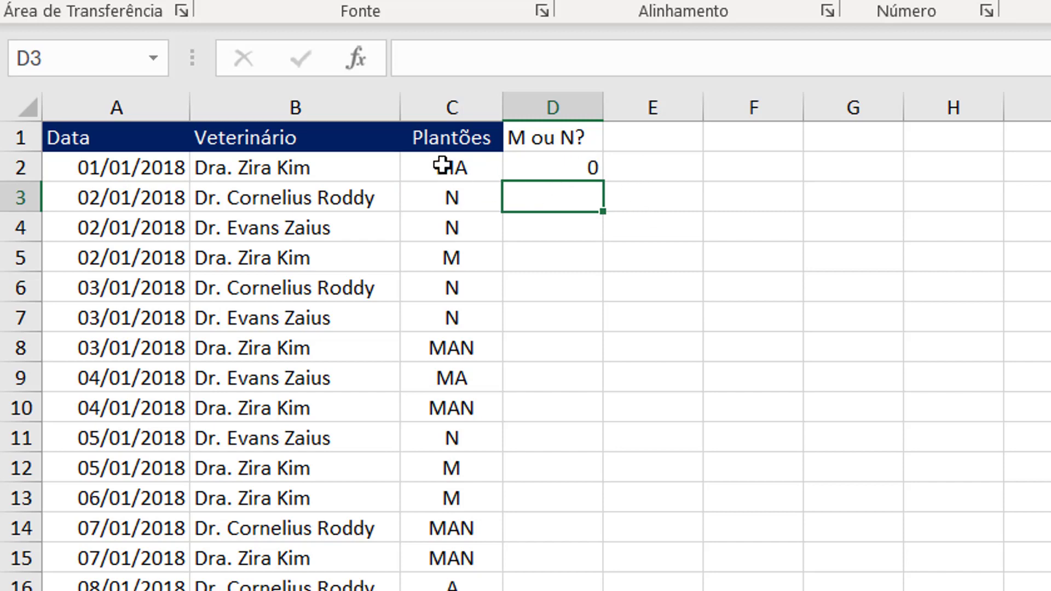
Step: Fill the D2 formula down the data rows and give column D the same formatting as the Plantões column
left_click(589, 167)
double_click(605, 185)
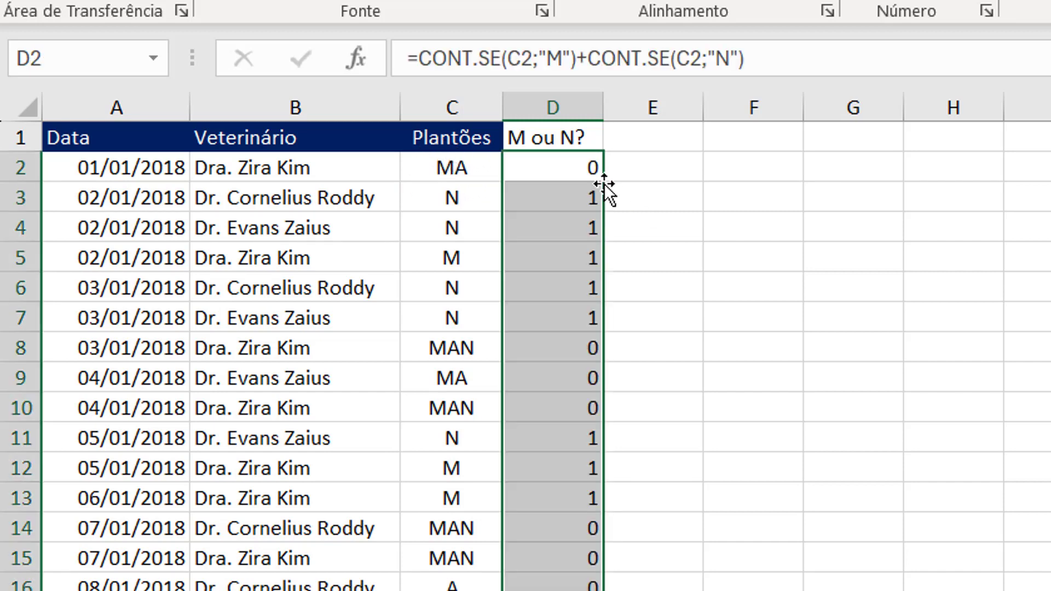
left_click(467, 136)
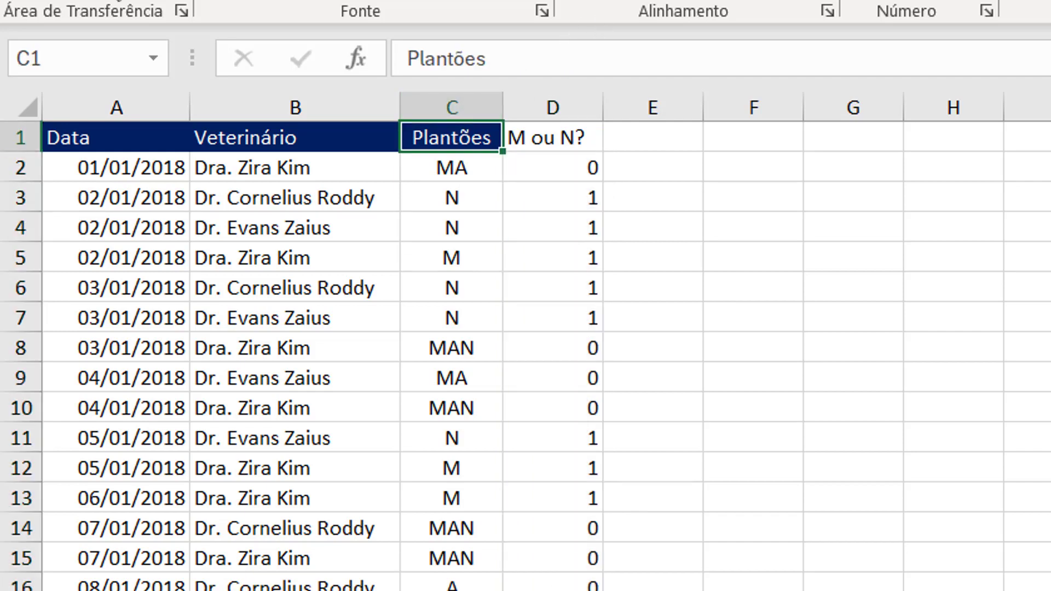
Step: Create a pivot table from VetsPlantoes!$A$1:$D$382 and place it on the existing sheet at cell I1
left_click(283, 198)
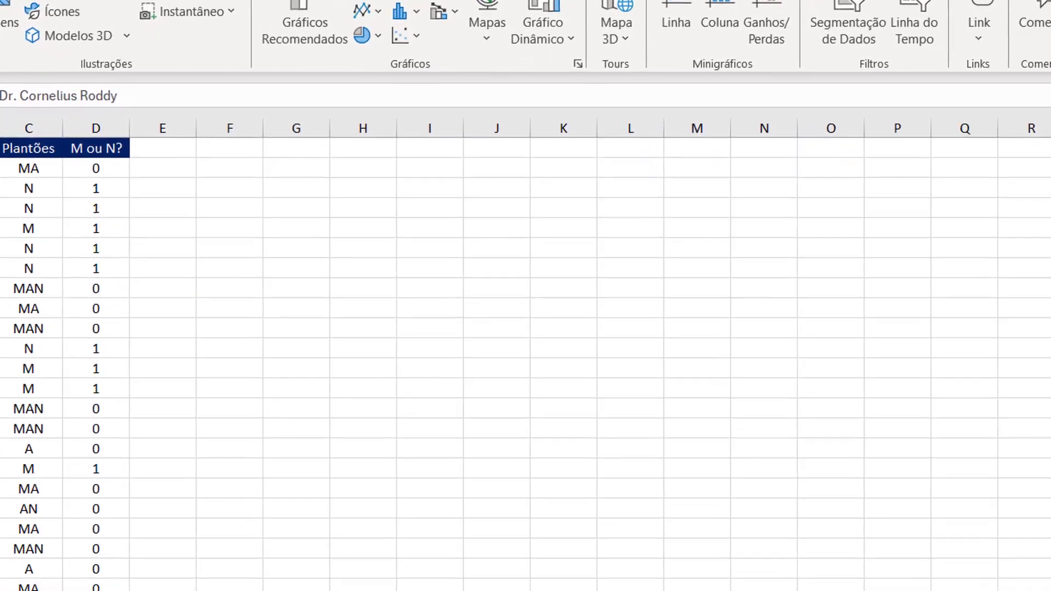
left_click(33, 96)
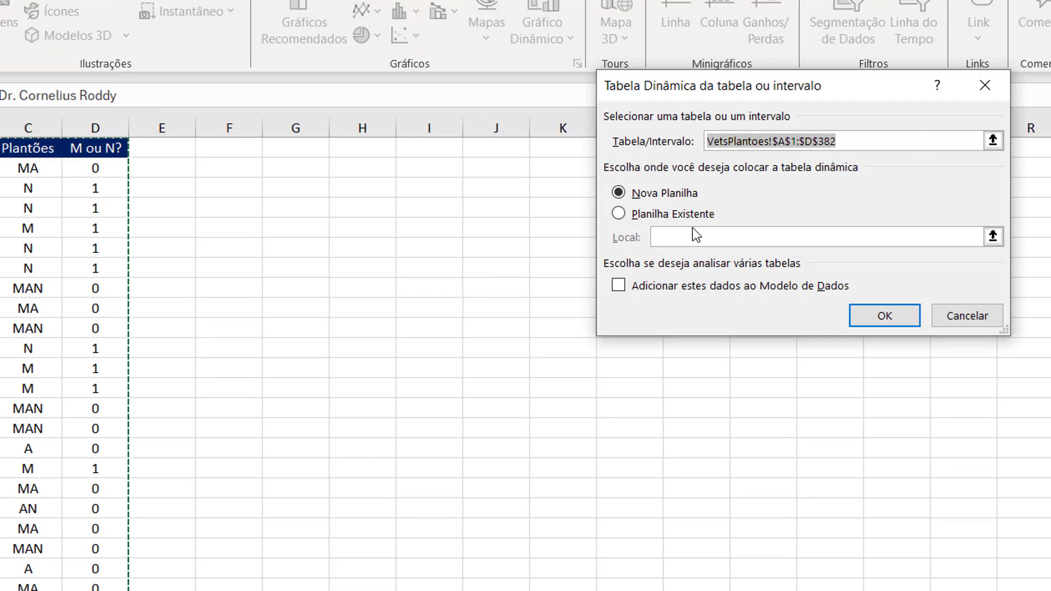
left_click(684, 217)
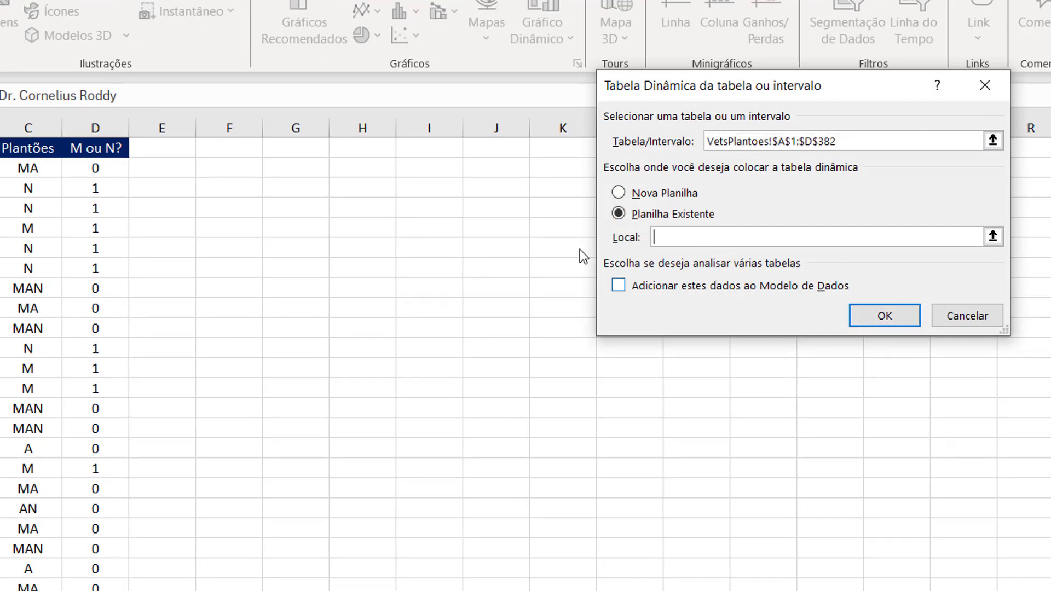
left_click(434, 149)
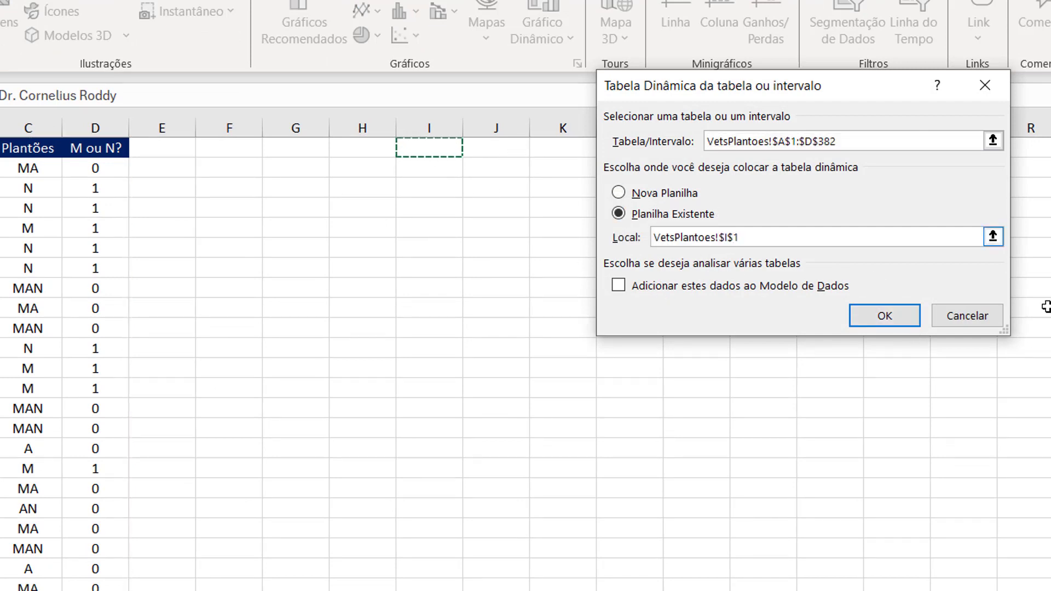
left_click(876, 315)
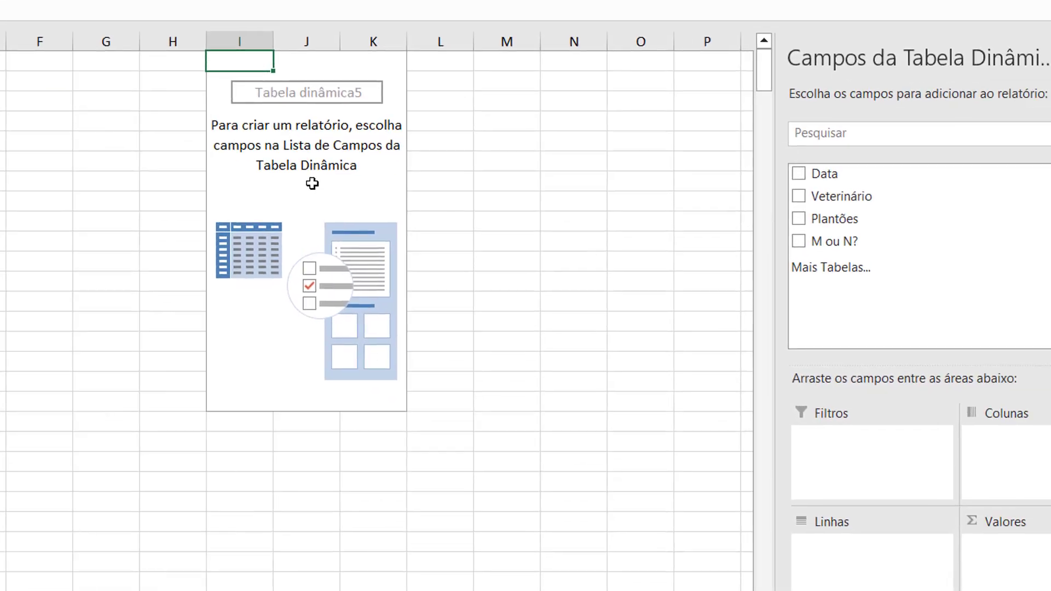
Step: Set up the pivot table with Veterinário as rows and the sum of M ou N? as values
left_click(497, 266)
left_click_drag(803, 165, 816, 542)
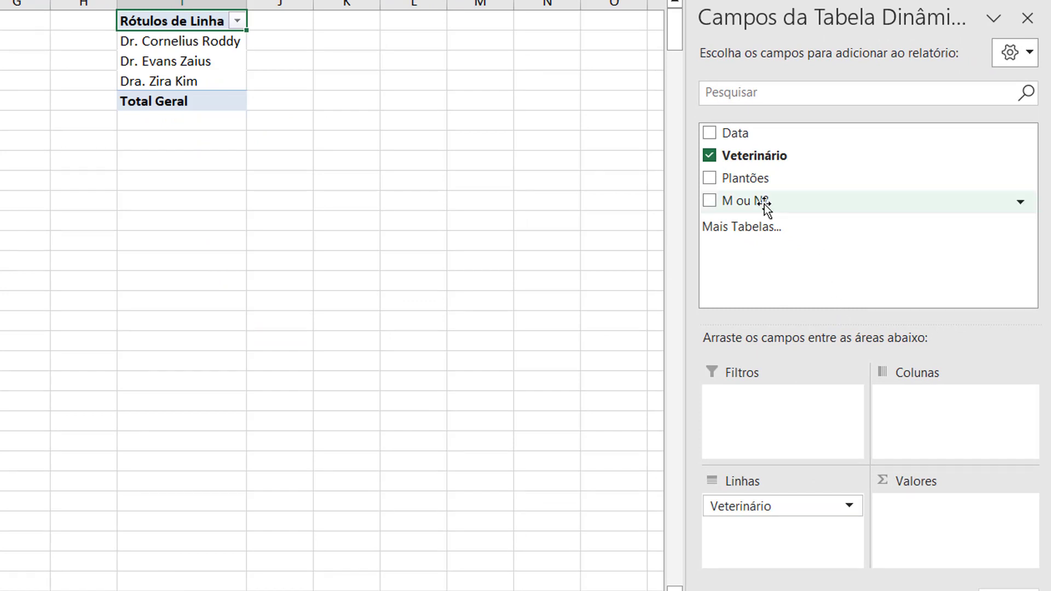
left_click_drag(764, 205, 979, 541)
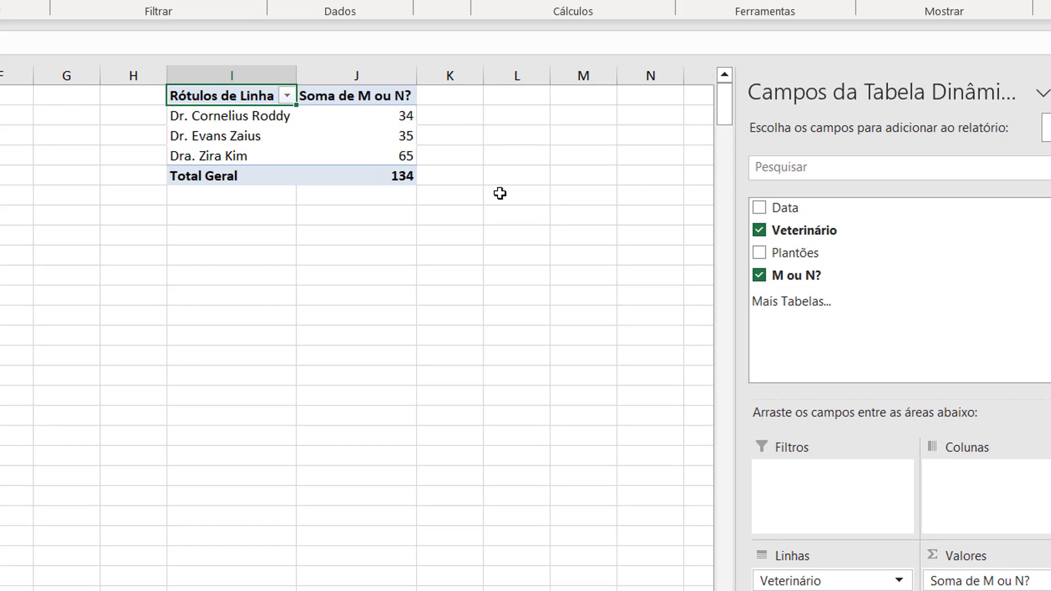
Step: Sort the pivot table's Soma de M ou N? values from largest to smallest
left_click(352, 81)
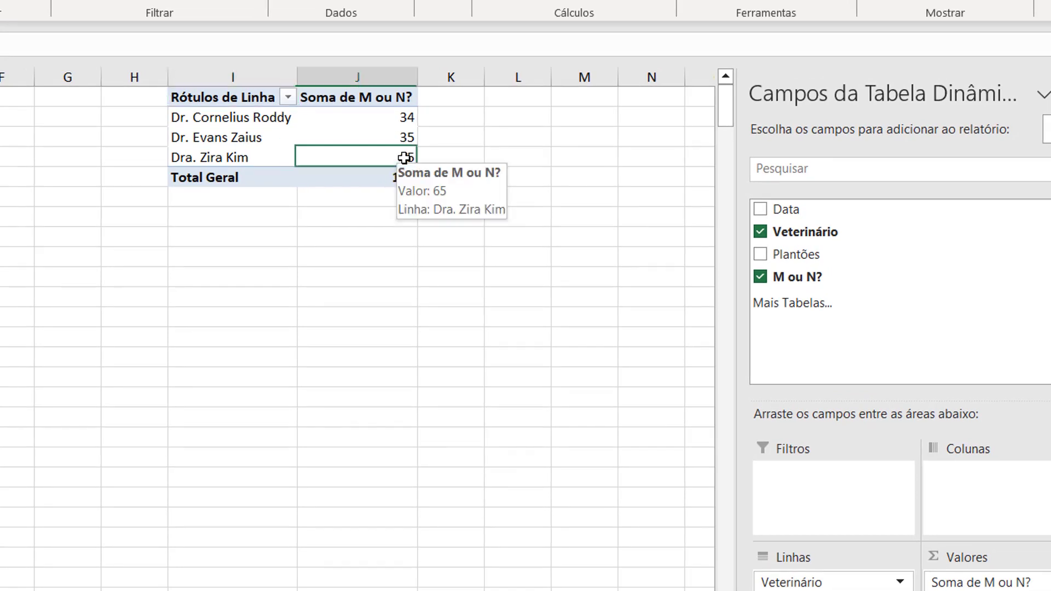
left_click(381, 137)
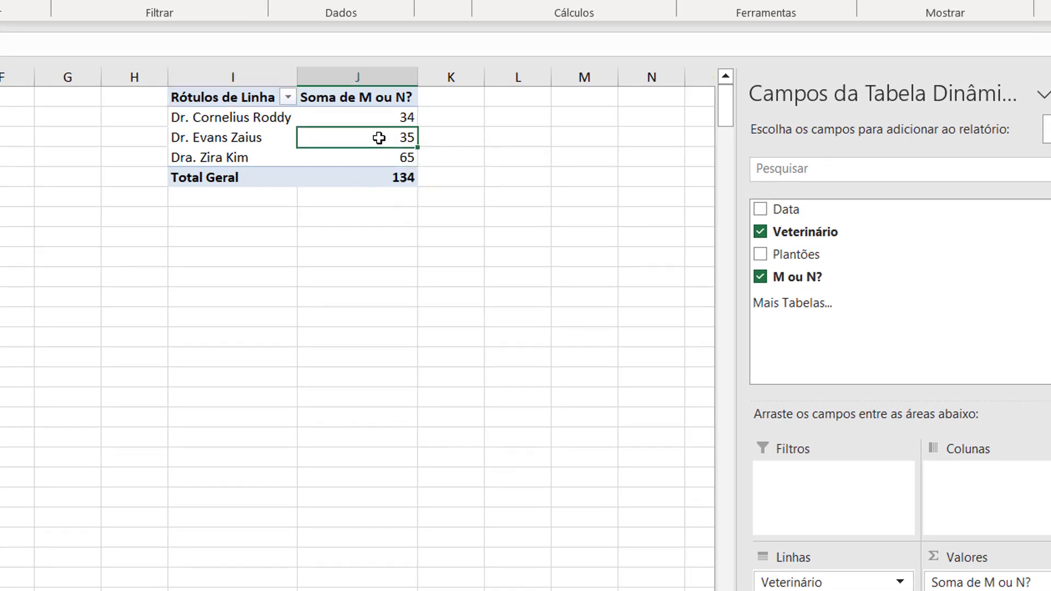
right_click(381, 140)
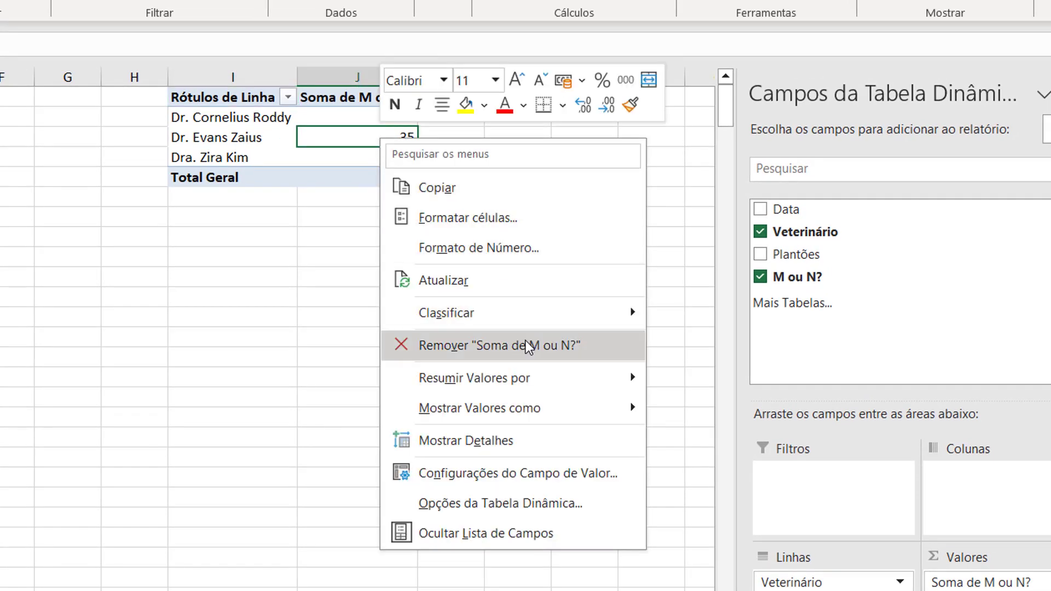
mouse_move(553, 321)
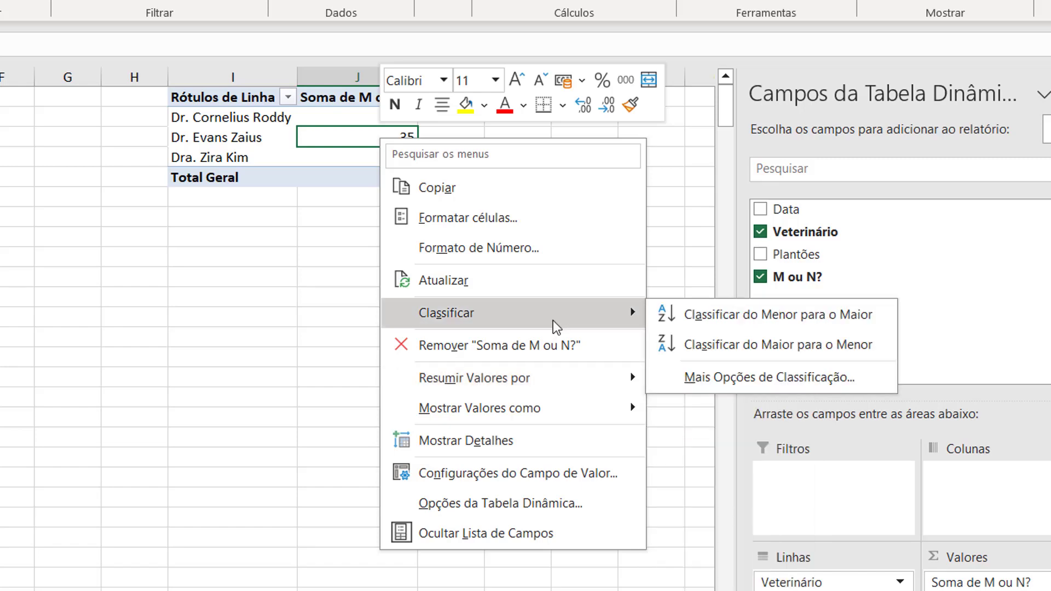
left_click(761, 343)
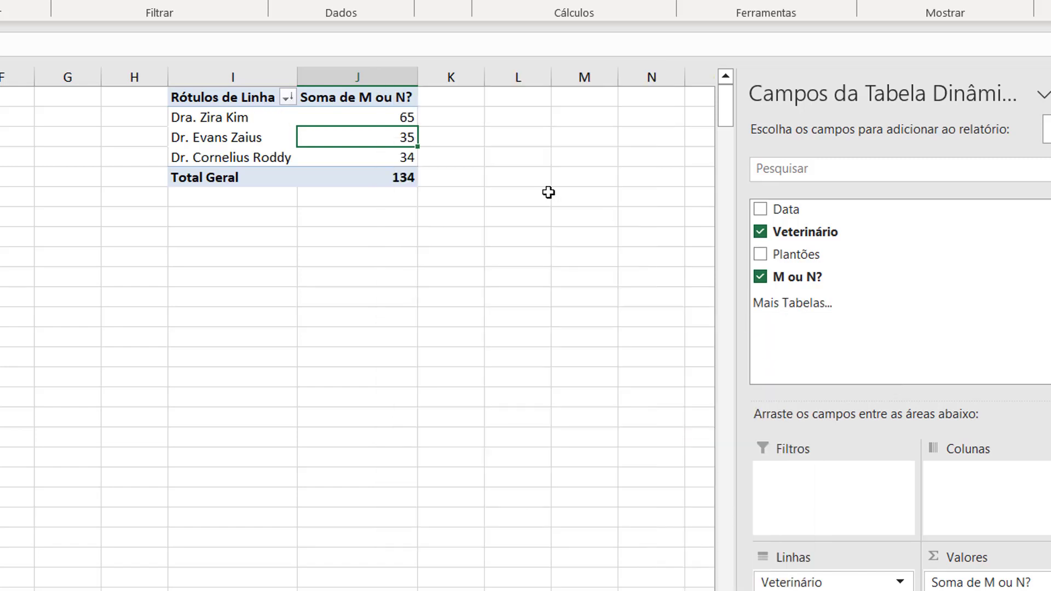
left_click(381, 120)
Step: Widen column E slightly and enter the header "M ou N (Se)" in cell E1
left_click(1, 137)
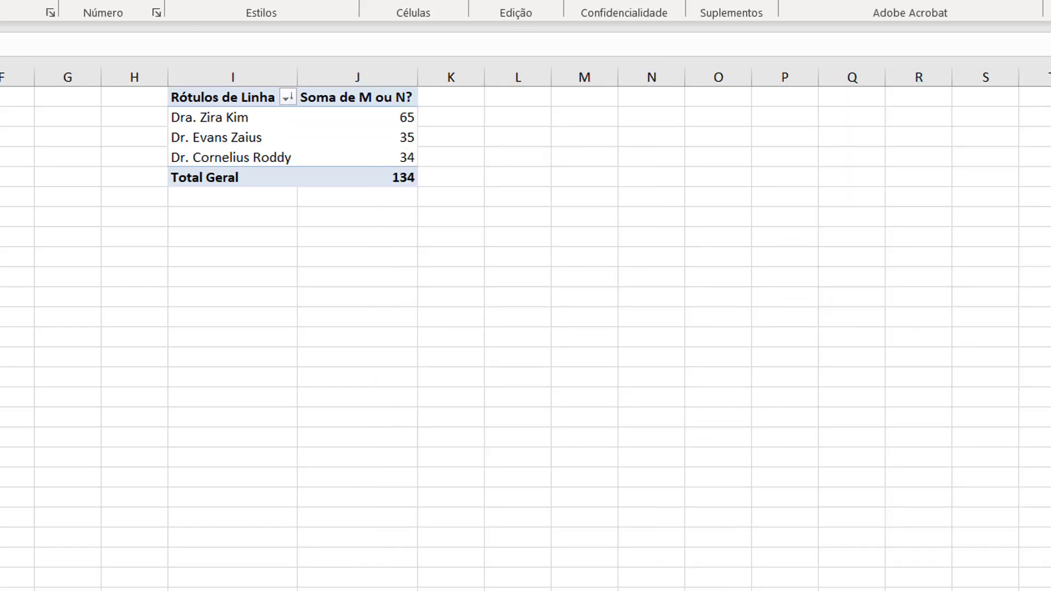
left_click_drag(131, 76, 147, 75)
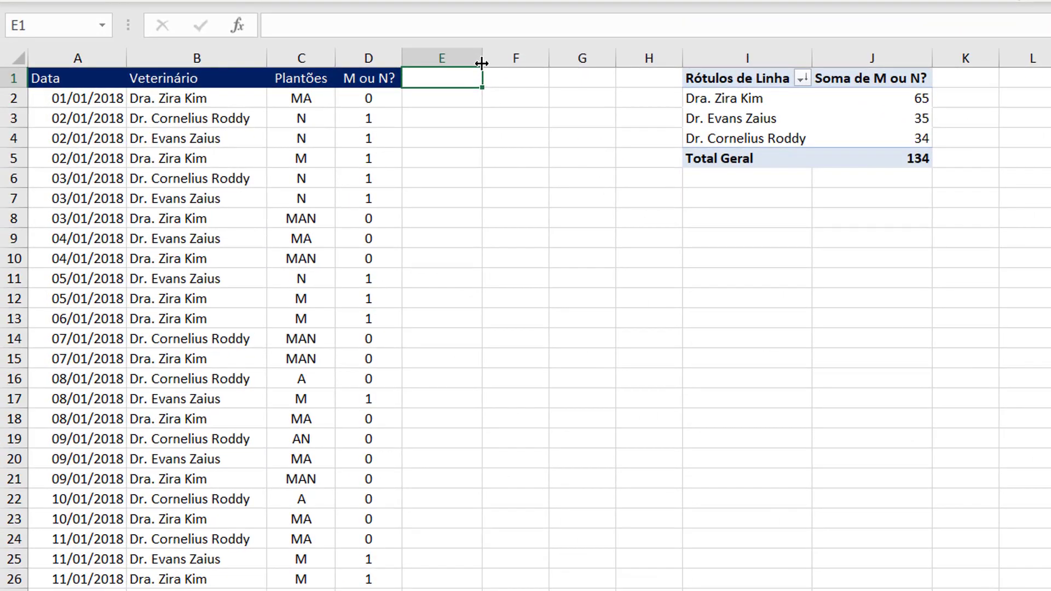
type("M")
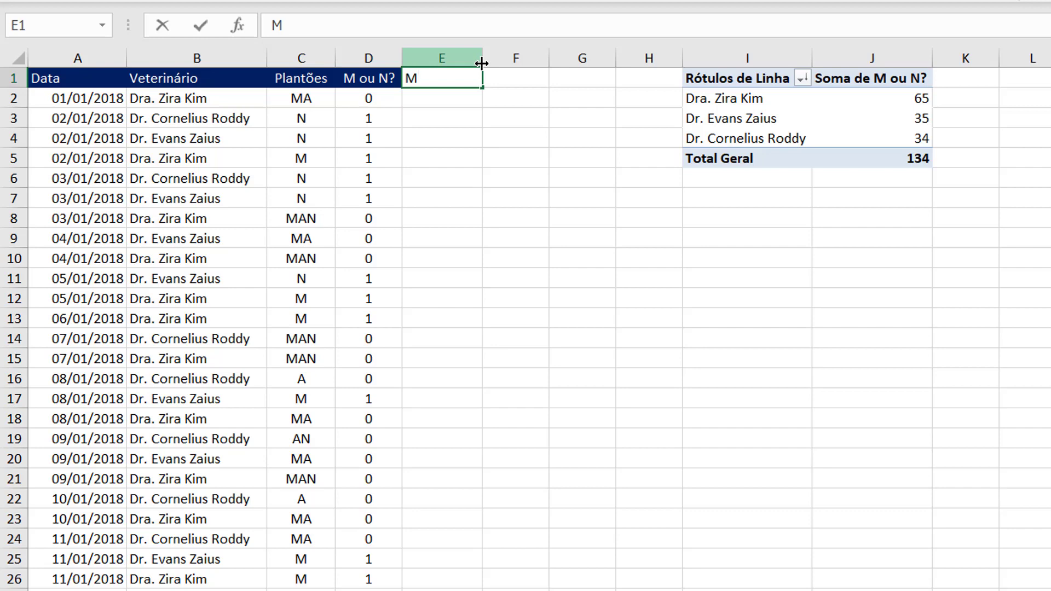
type(" ou N (Se)")
key("Return")
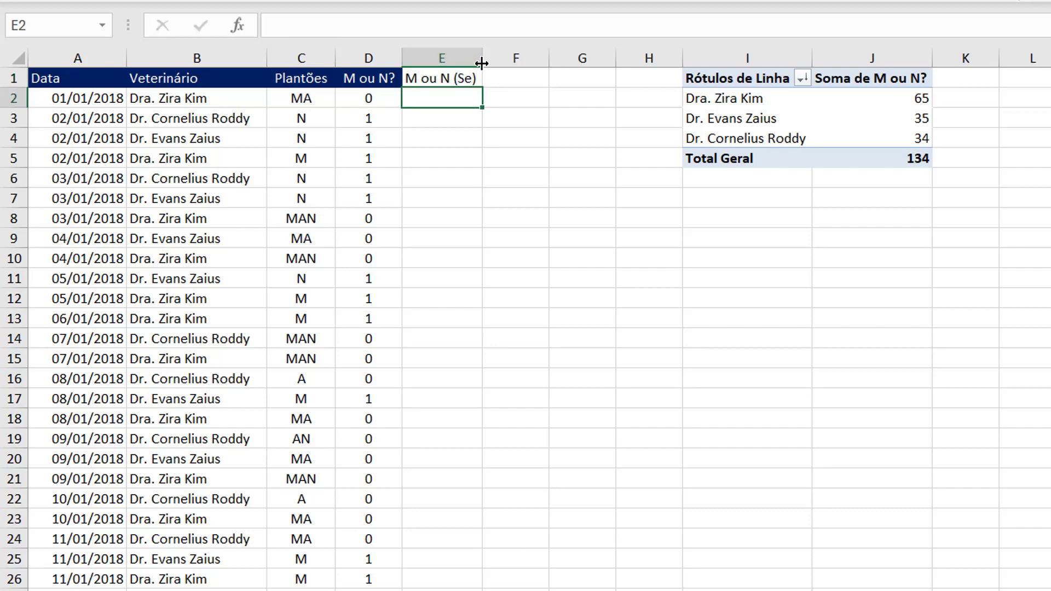
Step: Enter =SE(OU(C2="M";C2="N");1;0) in cell E2 and fill it down column E to the end of the data
type("=SE(")
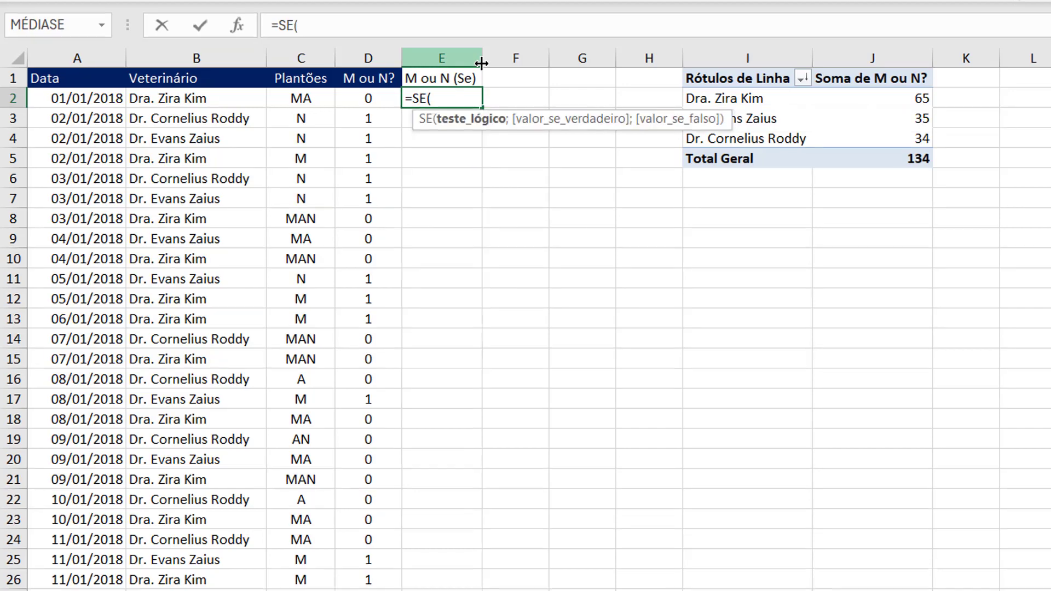
type("OU(")
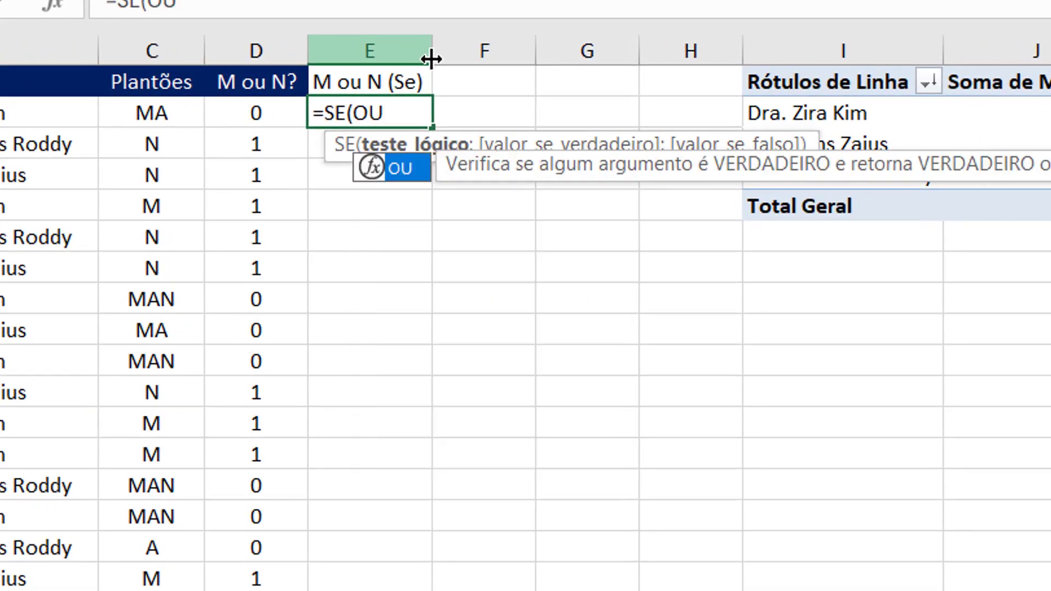
left_click(194, 108)
type("=")
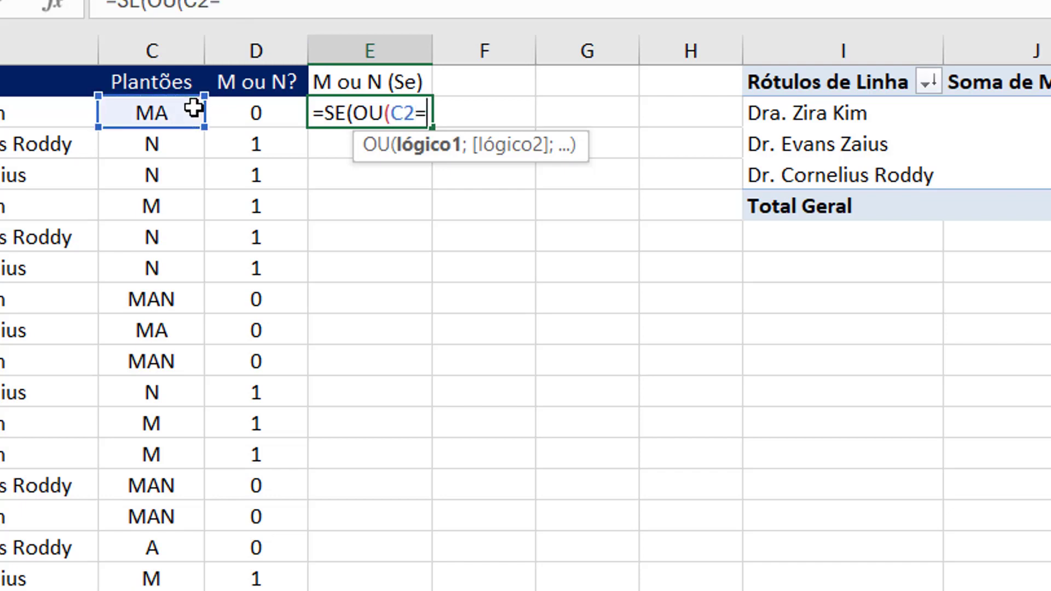
type("\"M\";")
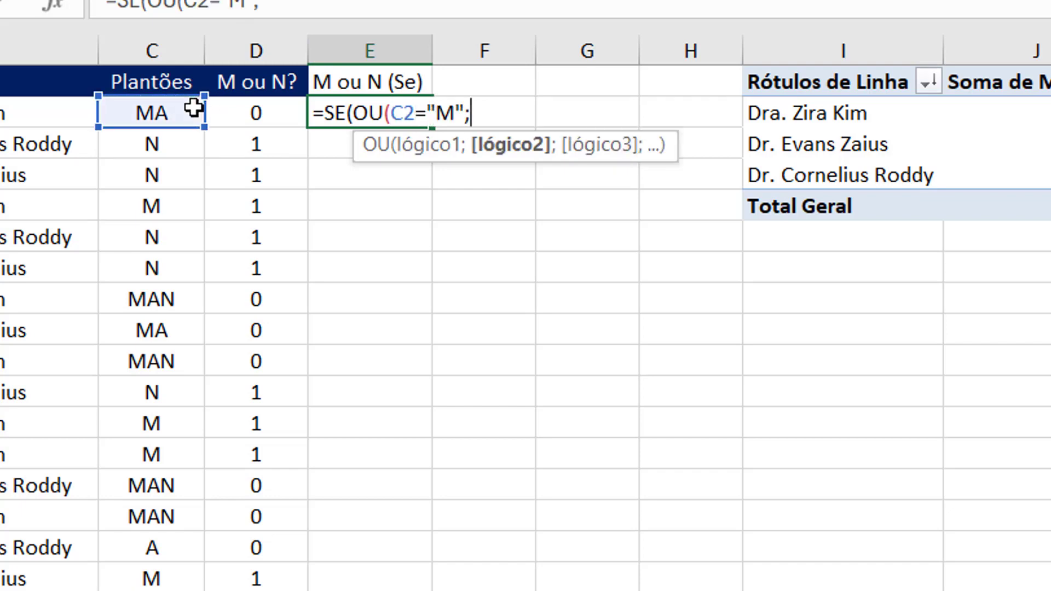
left_click(194, 107)
type("=\"")
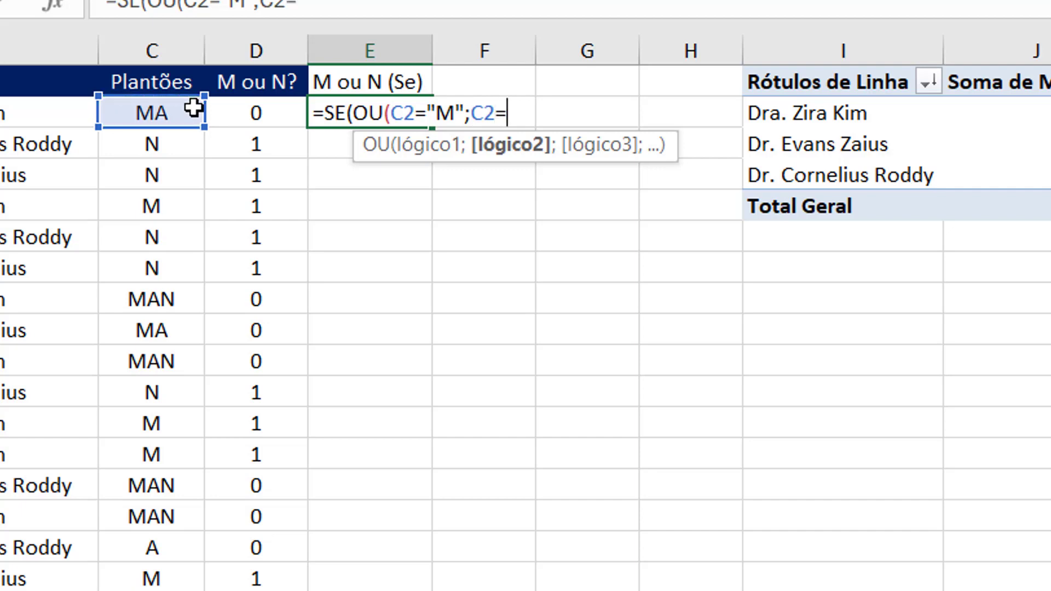
type("N\"")
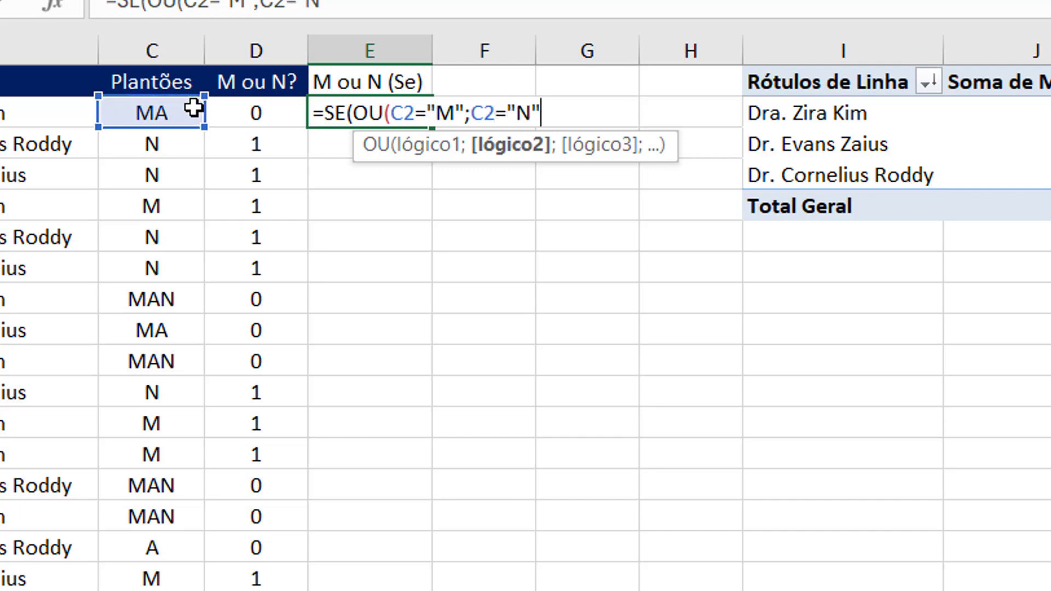
type(")")
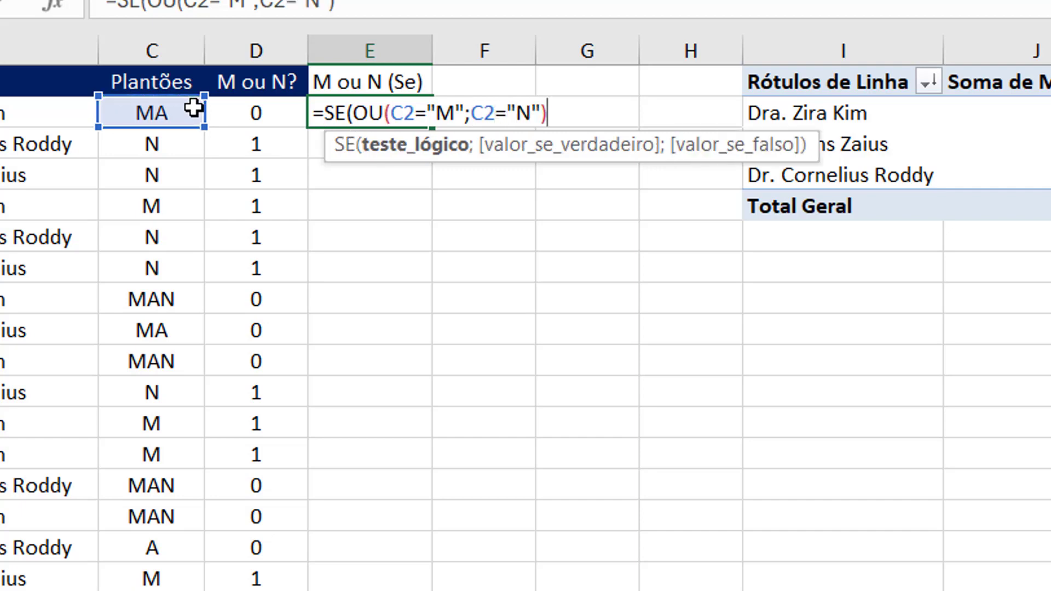
type(";1")
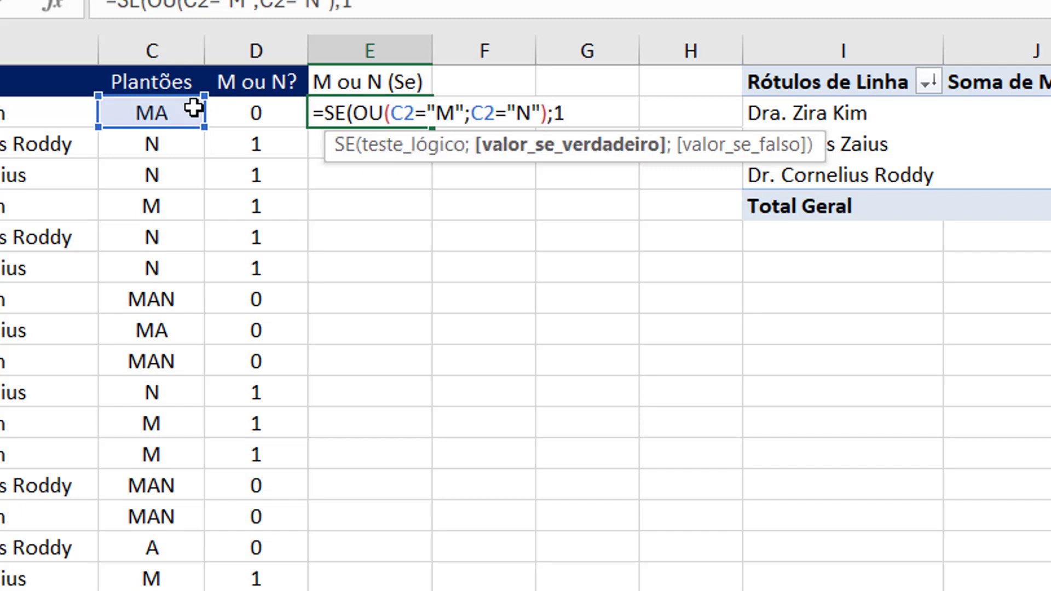
type(";")
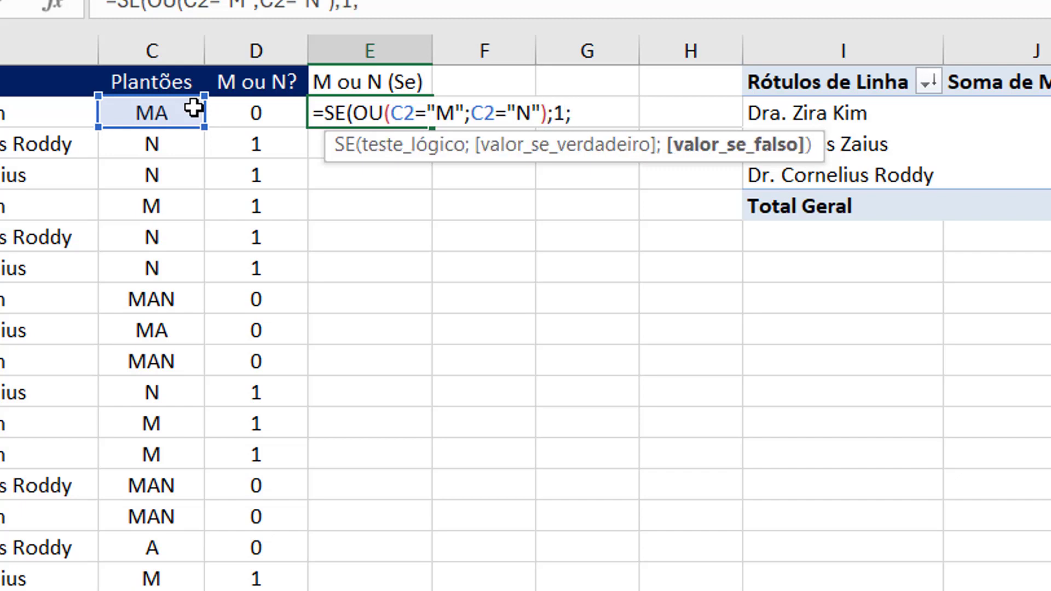
type("0)")
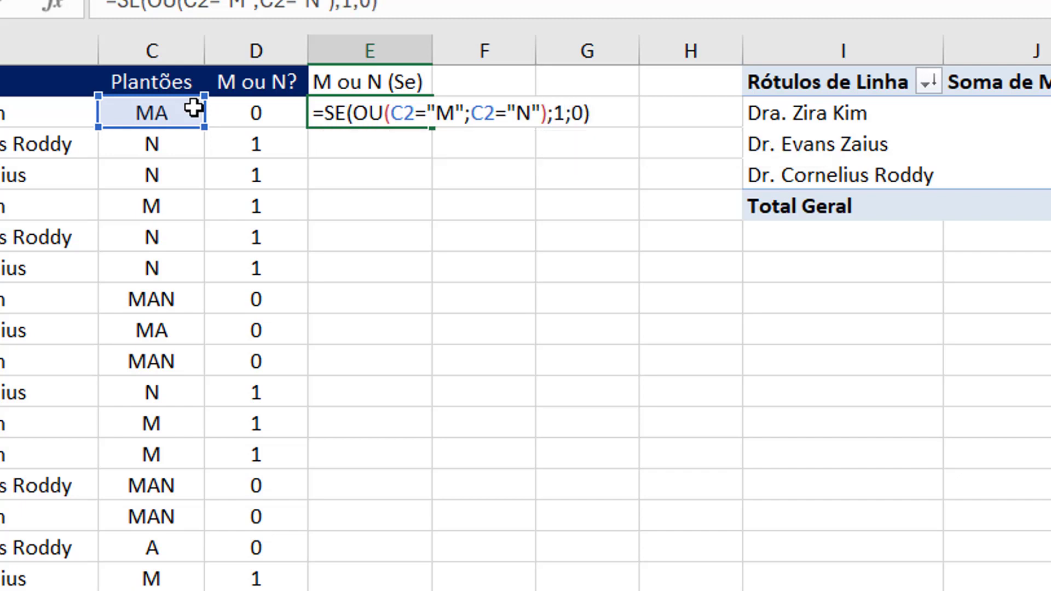
key("Return")
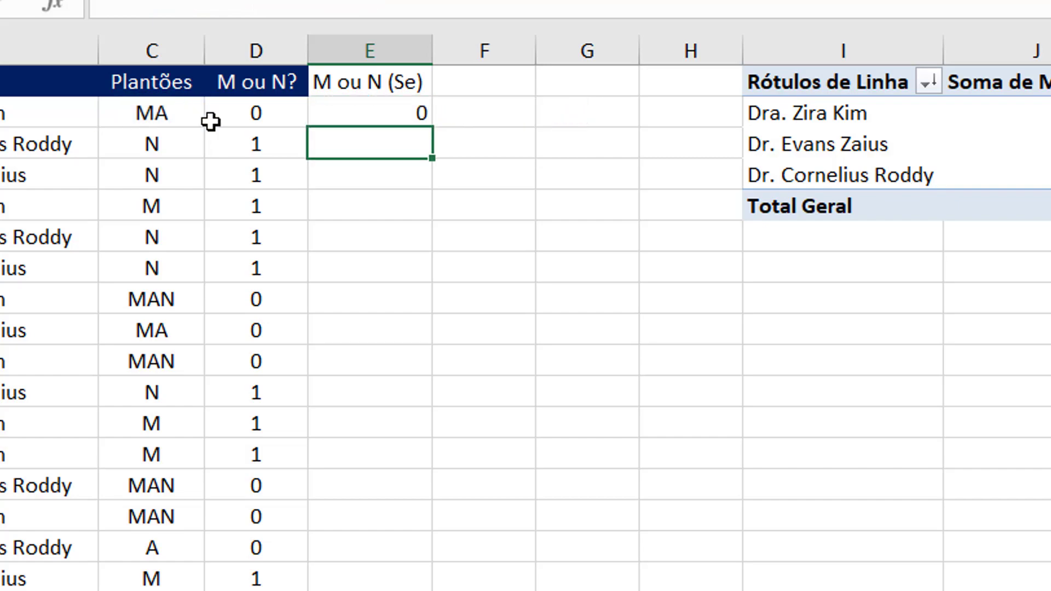
left_click(343, 122)
double_click(433, 127)
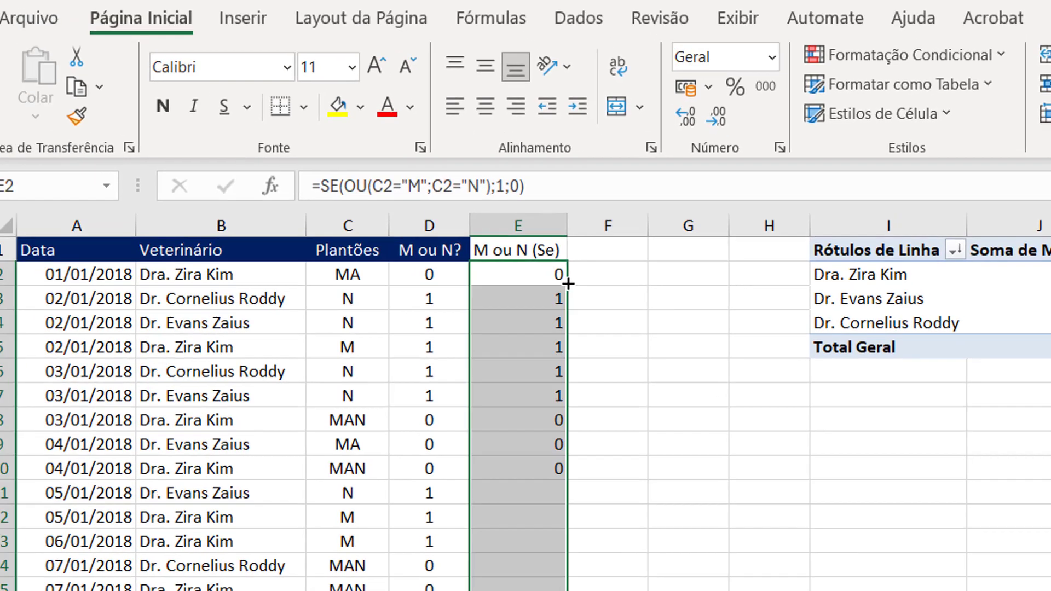
Step: Copy the header formatting from D1 to E1 and centre the contents of column E
left_click(256, 82)
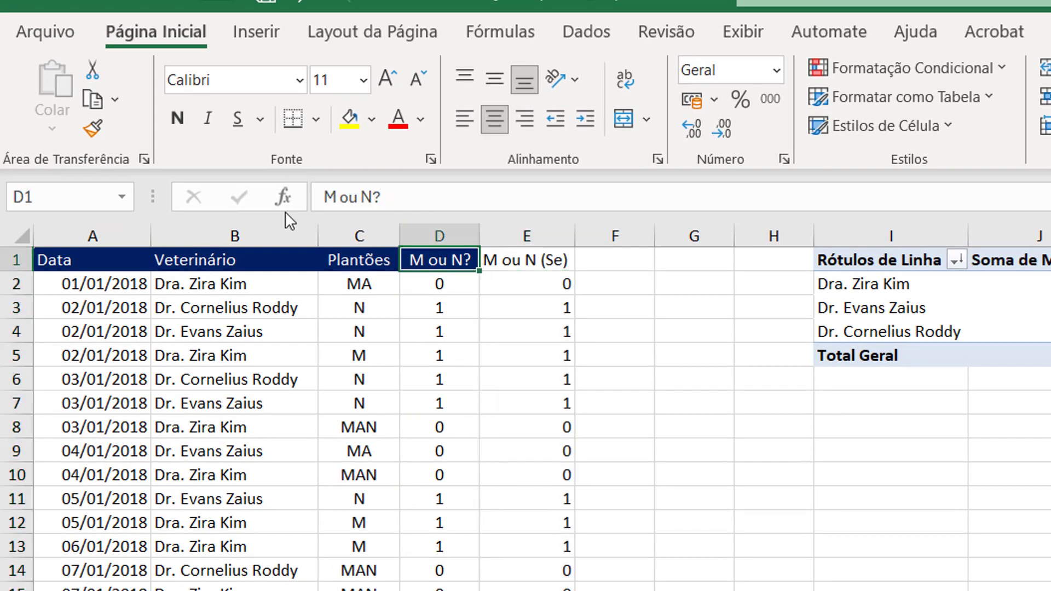
left_click(93, 129)
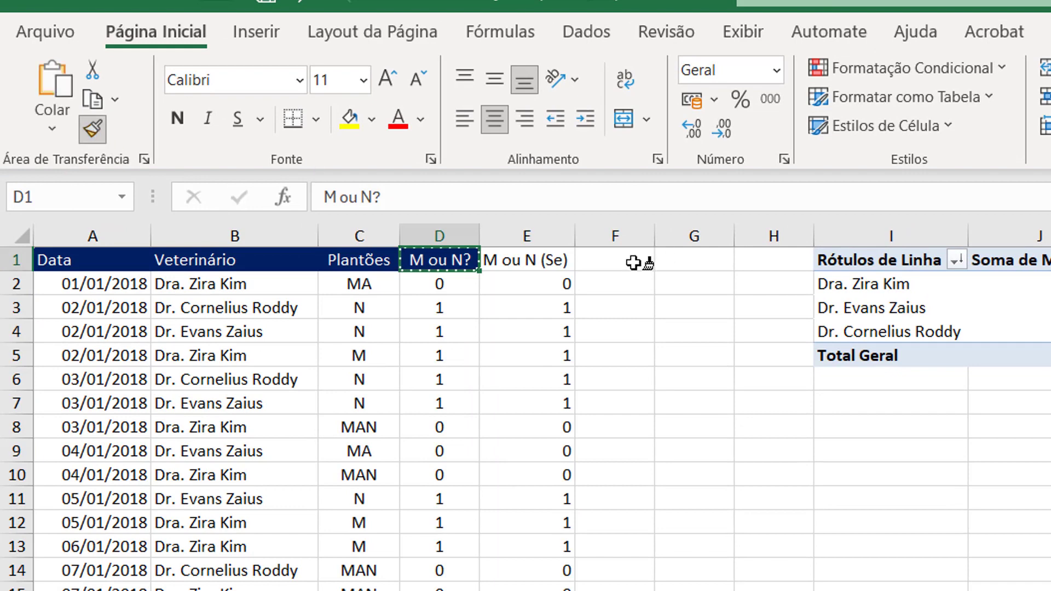
left_click(535, 261)
left_click(558, 233)
left_click(495, 119)
left_click(873, 430)
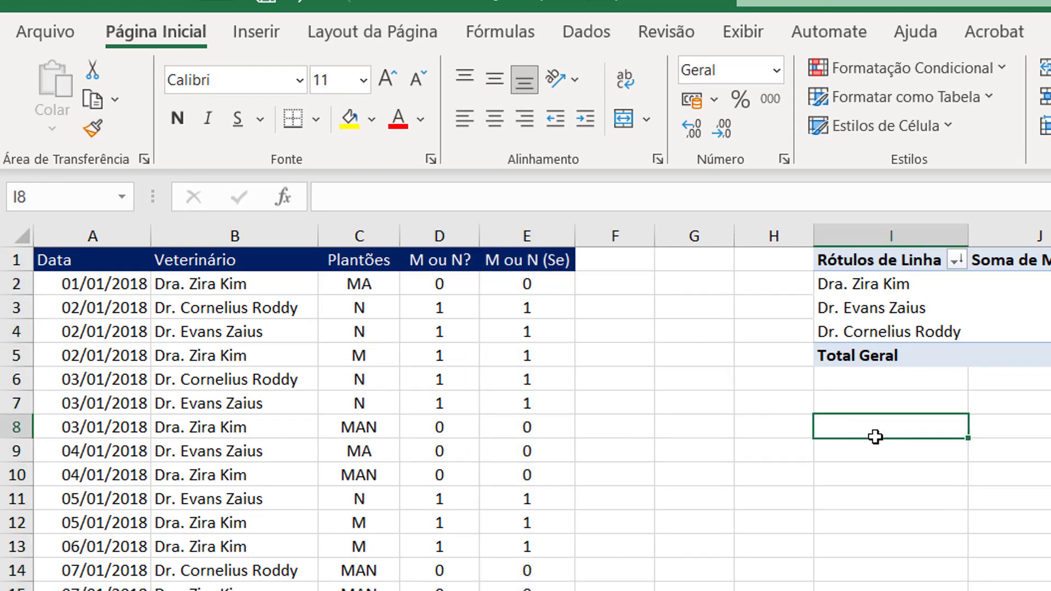
Step: Create a pivot table from VetsPlantoes!$A$1:$E$382 and place it on the existing sheet at cell I9
left_click(227, 308)
left_click(261, 32)
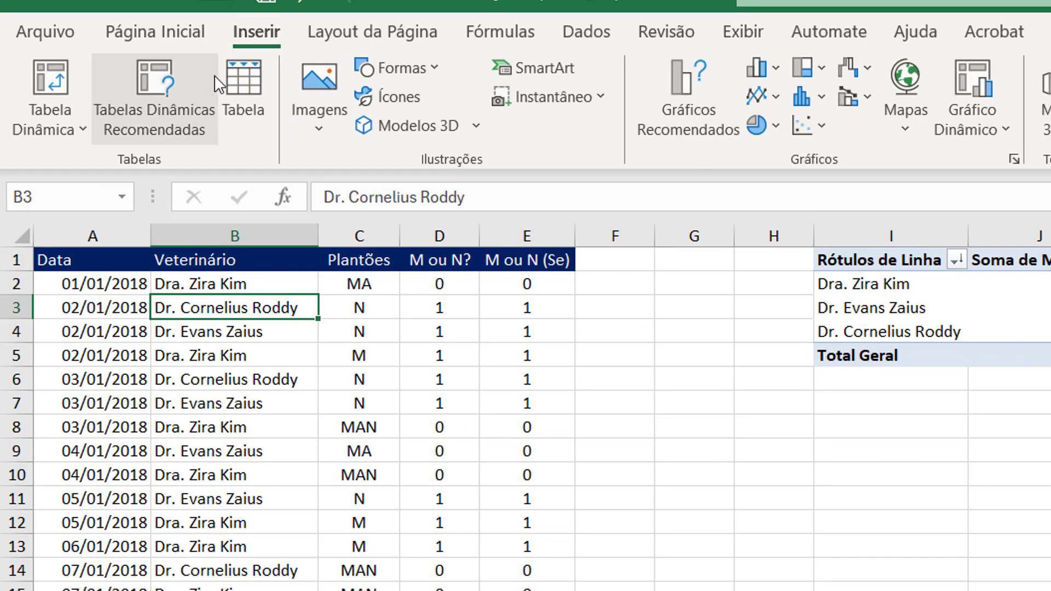
left_click(69, 87)
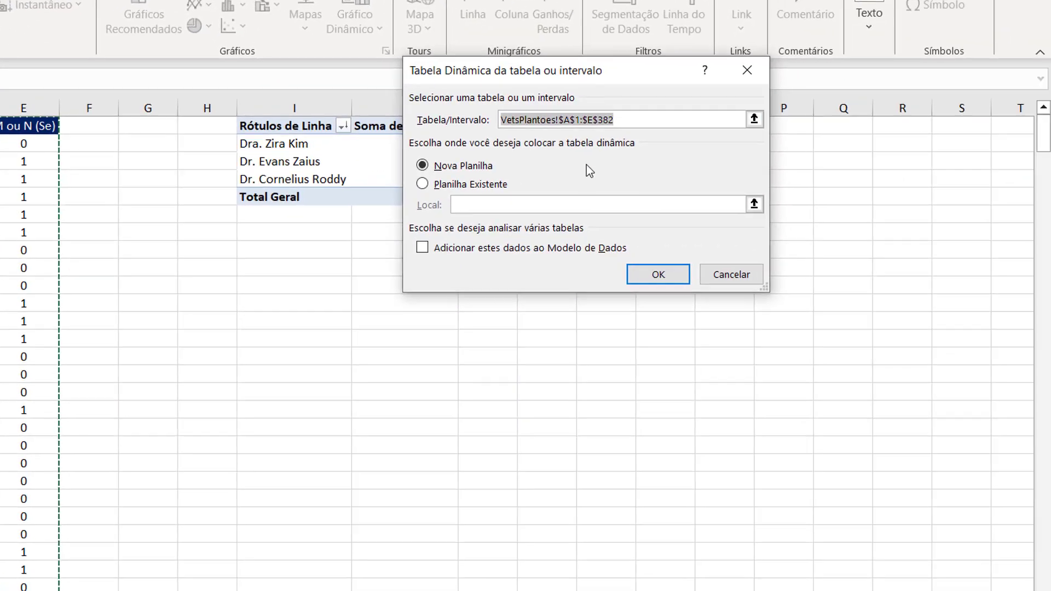
left_click(421, 183)
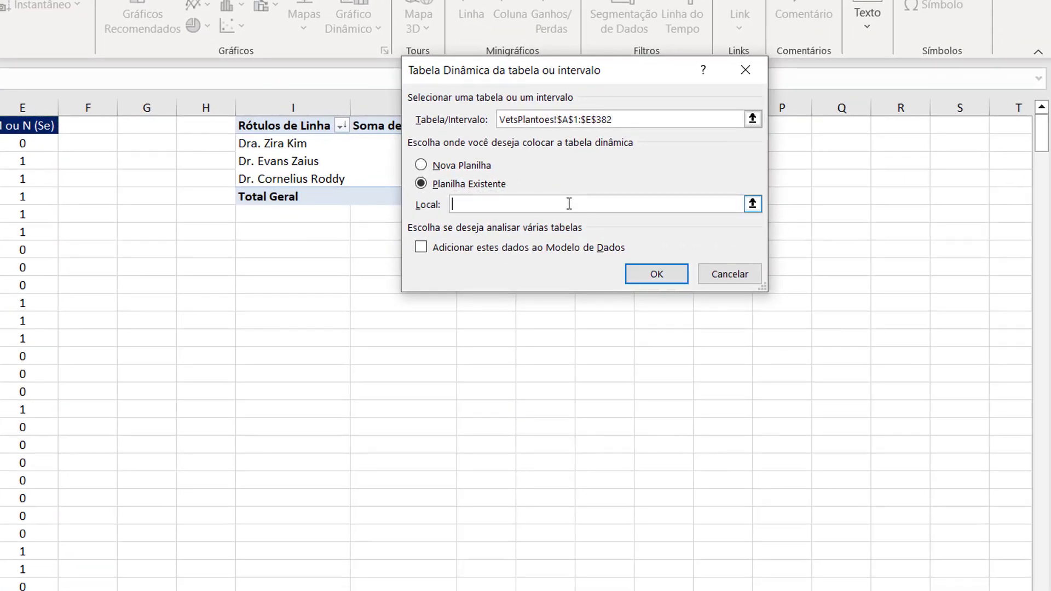
left_click(267, 272)
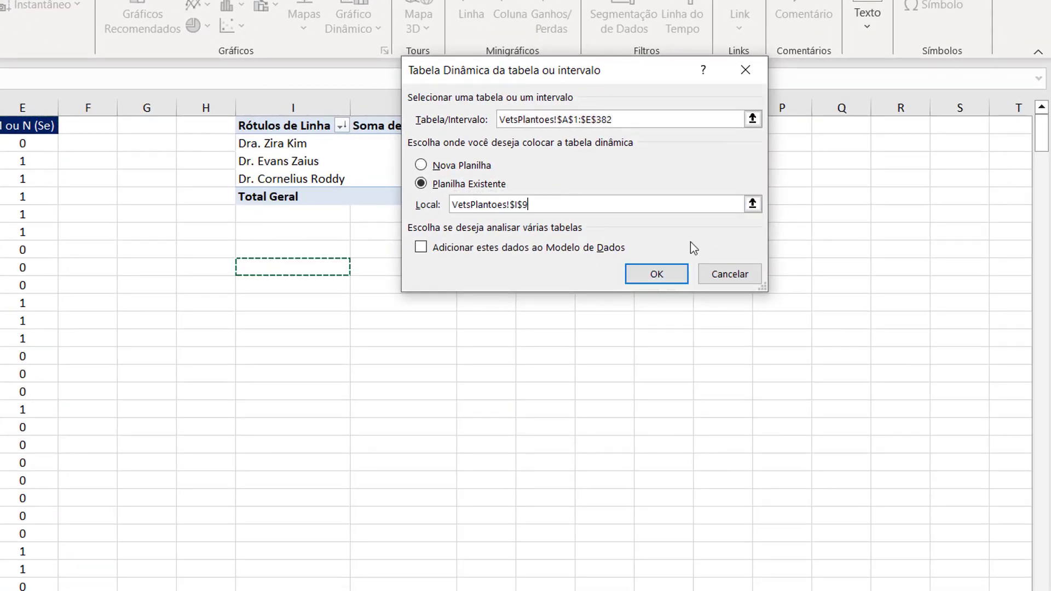
left_click(651, 279)
left_click(312, 364)
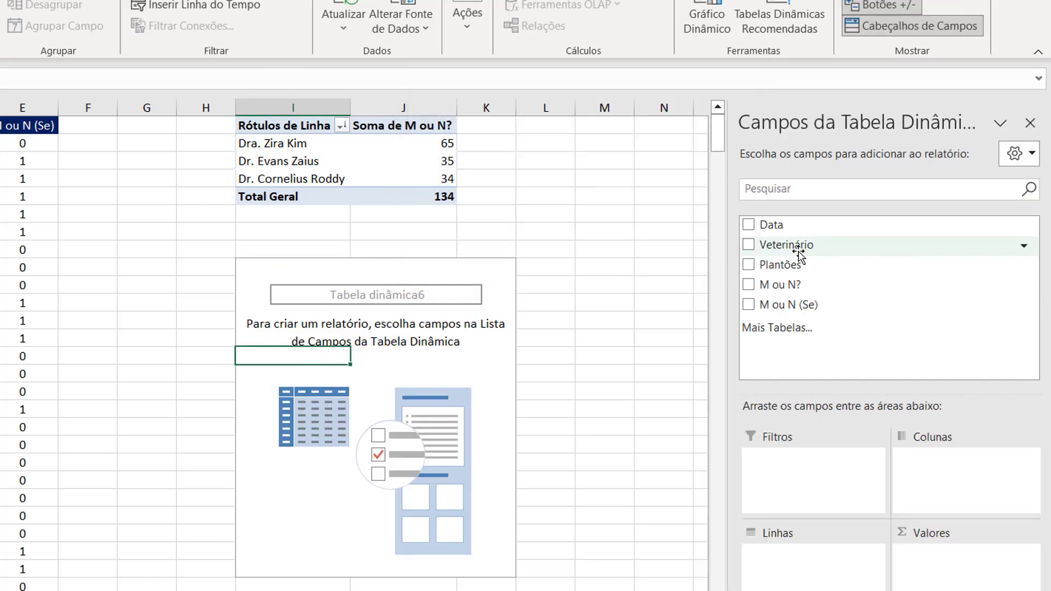
Step: Give the I9 pivot table Veterinário rows and the sum of M ou N (Se) as values, sorted from largest to smallest
left_click_drag(800, 251, 810, 584)
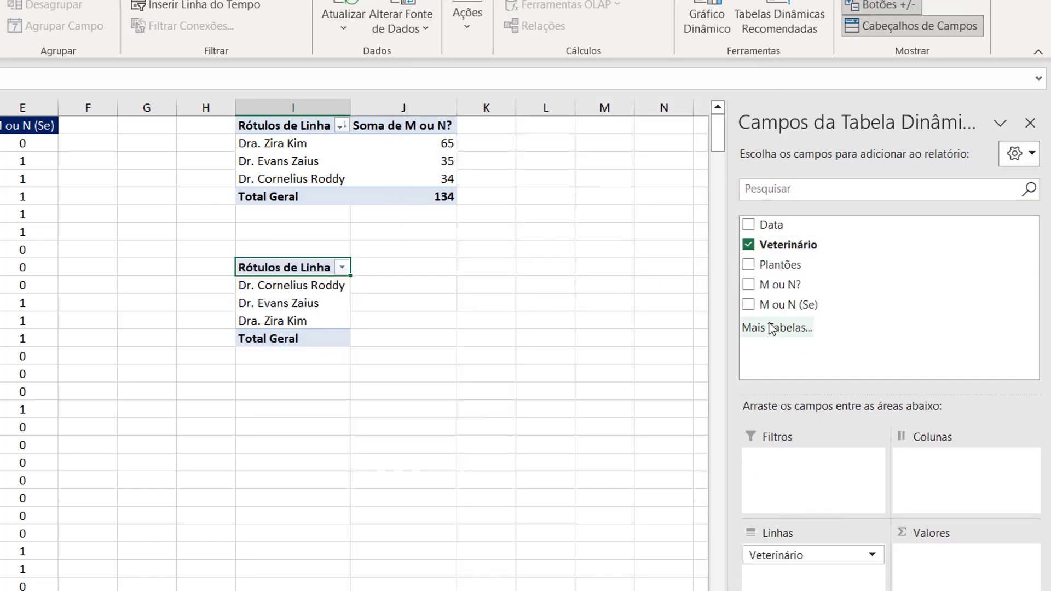
left_click_drag(767, 307, 956, 569)
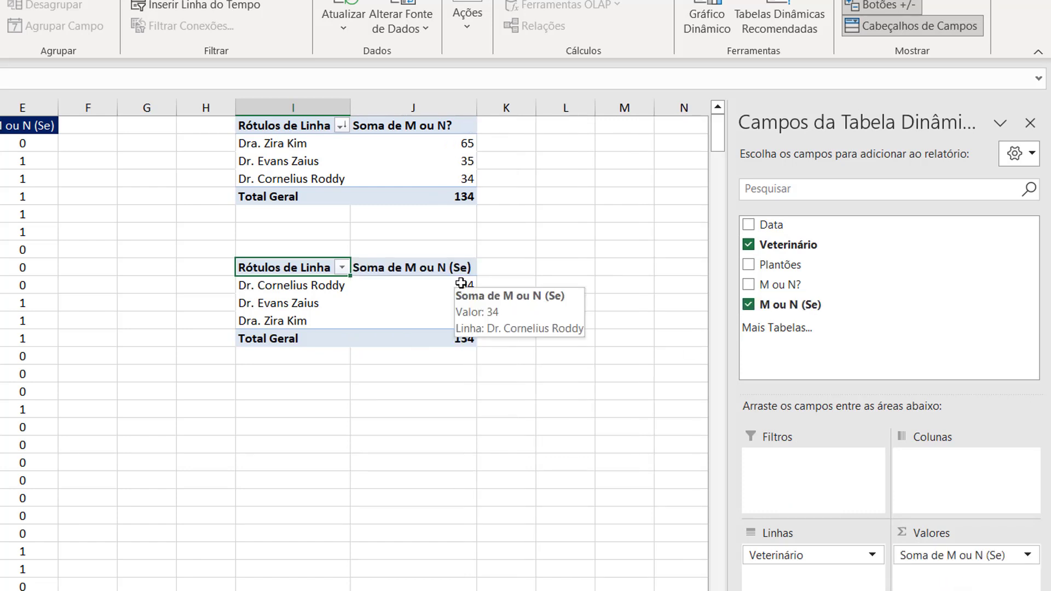
right_click(432, 288)
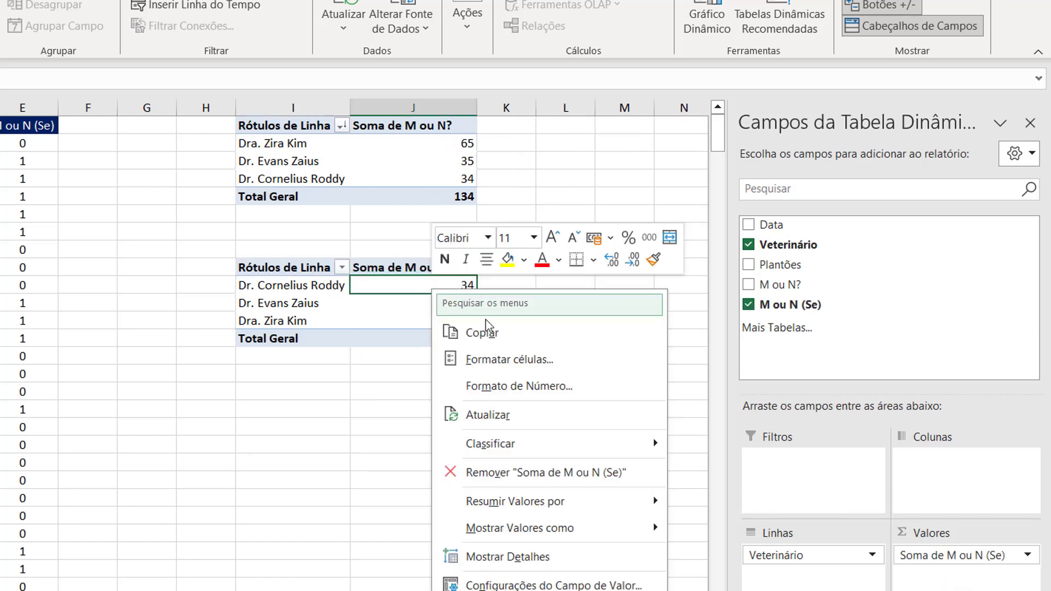
mouse_move(548, 441)
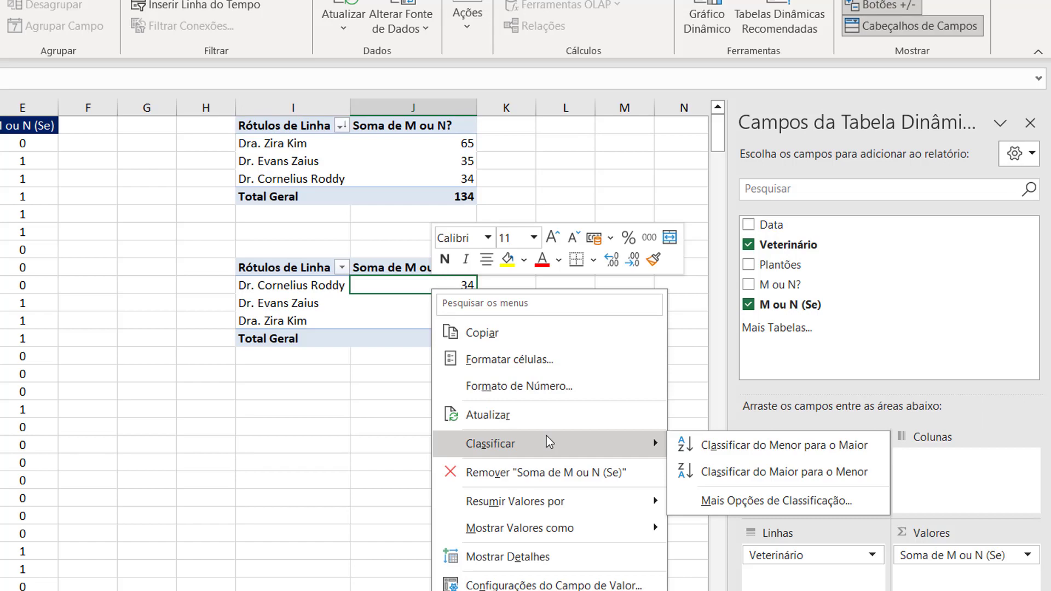
left_click(737, 473)
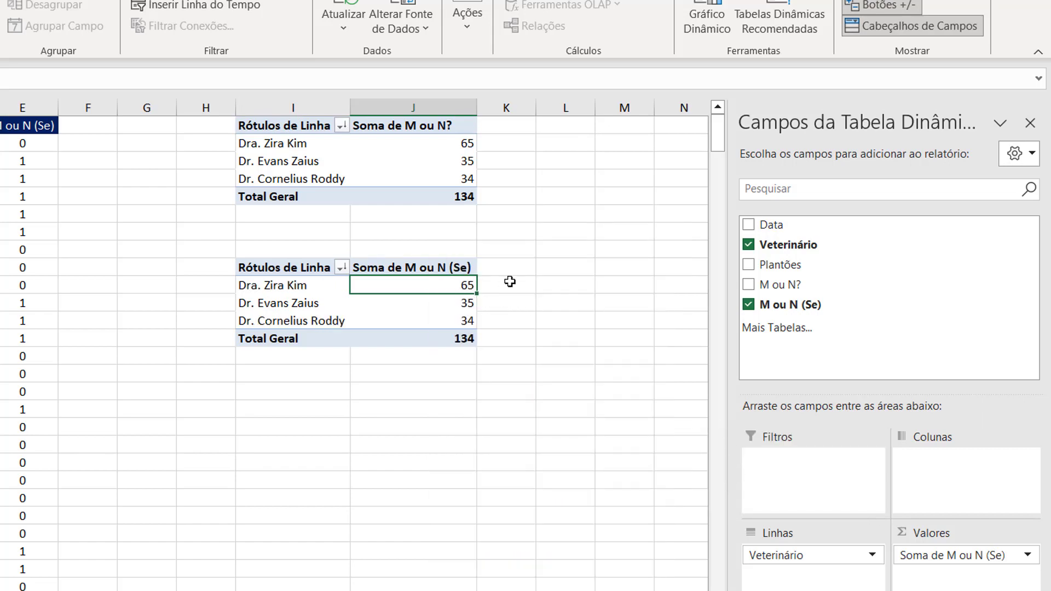
Step: Create another pivot table from VetsPlantoes!$A$1:$E$382 and place it on the existing sheet at cell I17
left_click(23, 374)
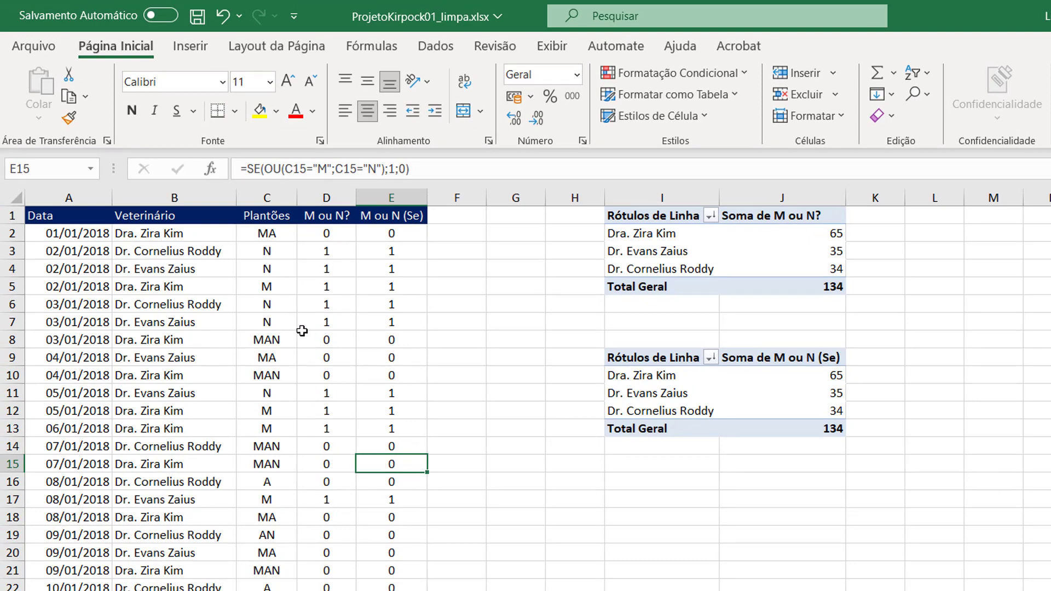
left_click(308, 334)
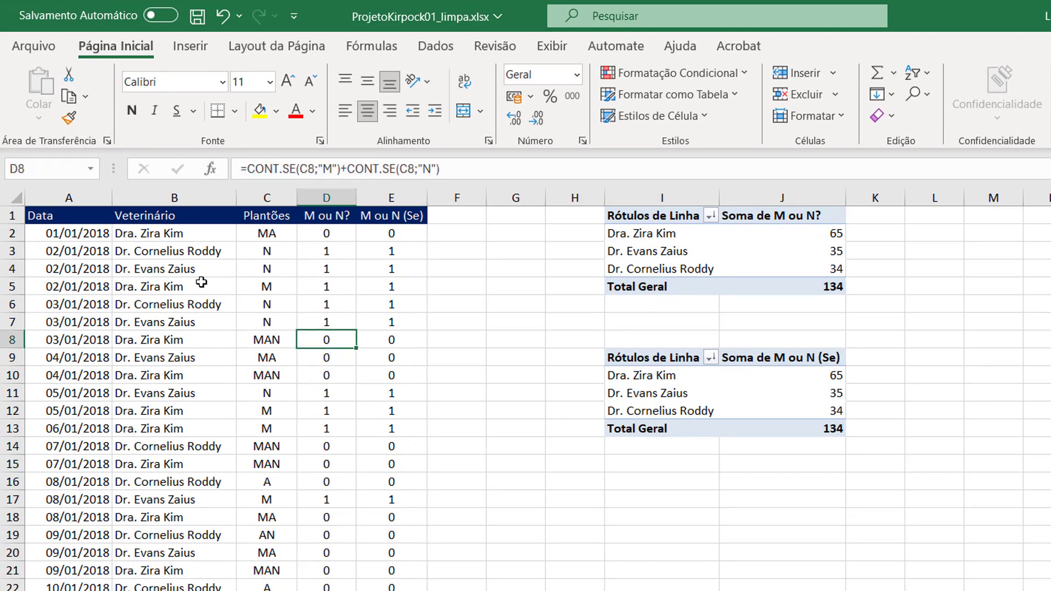
left_click(190, 46)
left_click(34, 86)
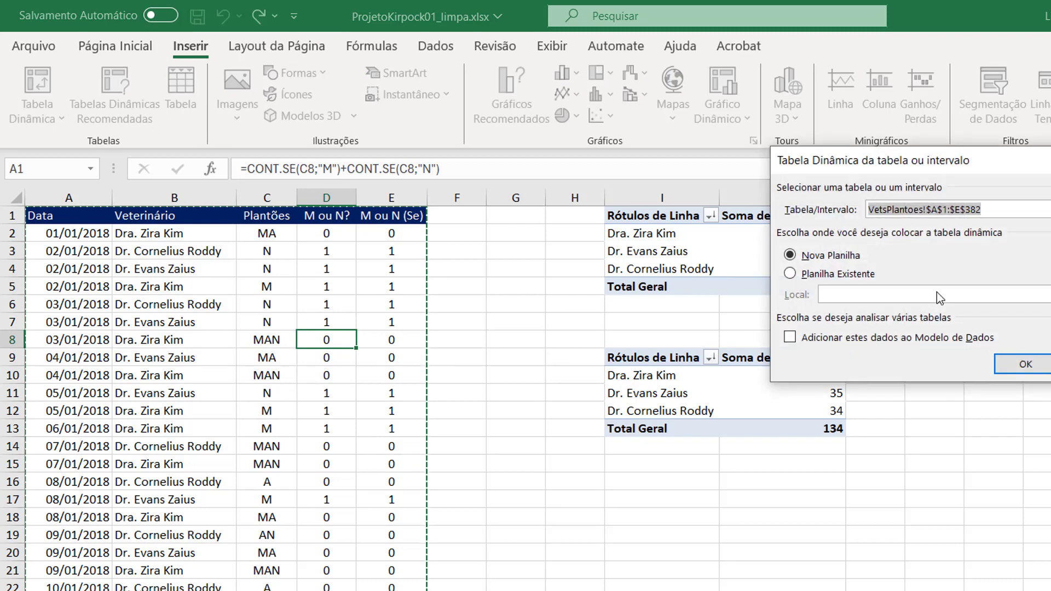
left_click(878, 277)
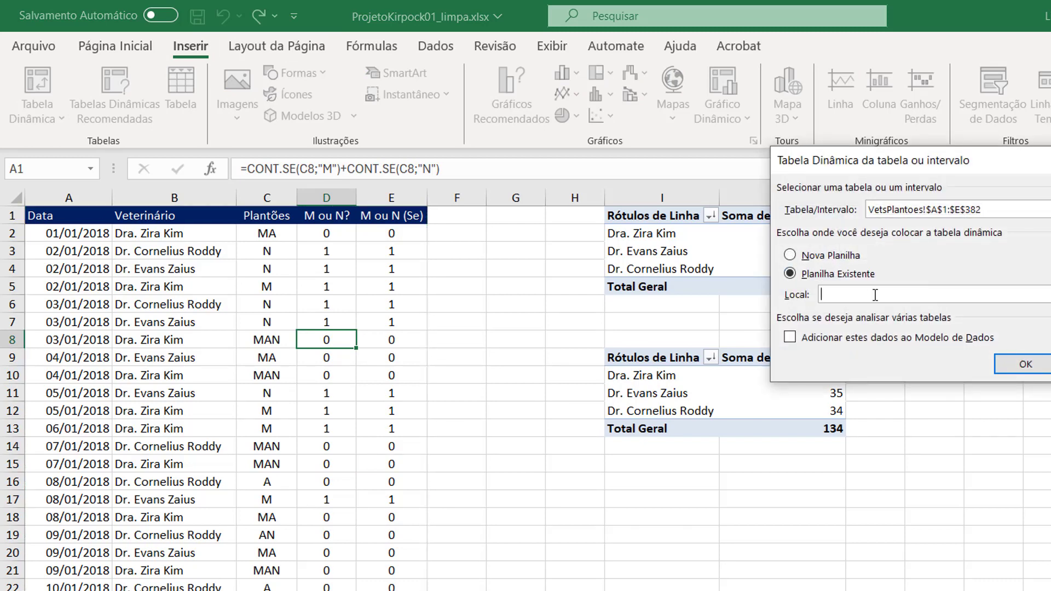
left_click(628, 501)
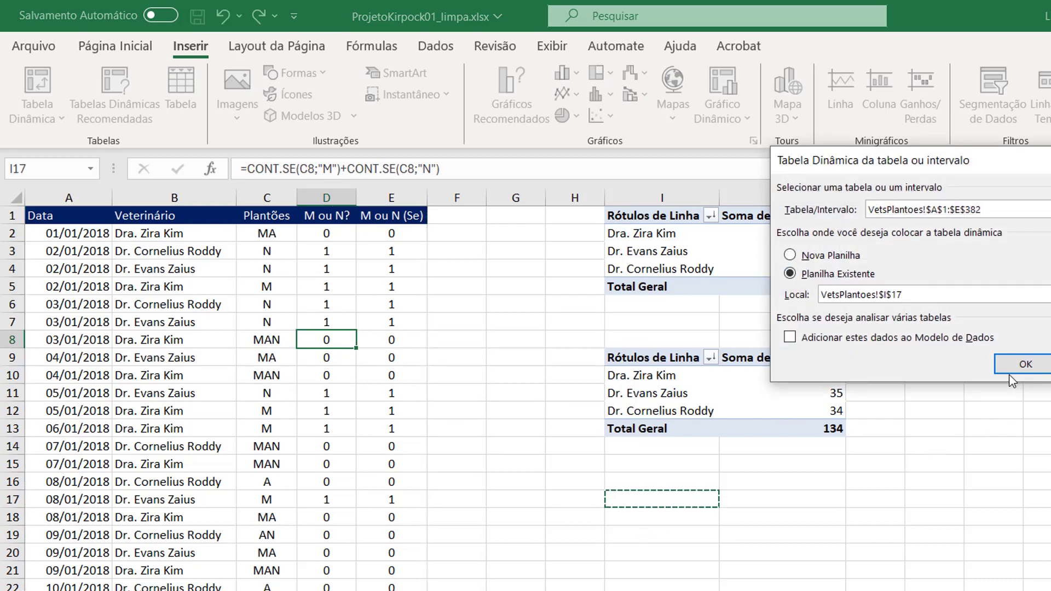
left_click(1018, 366)
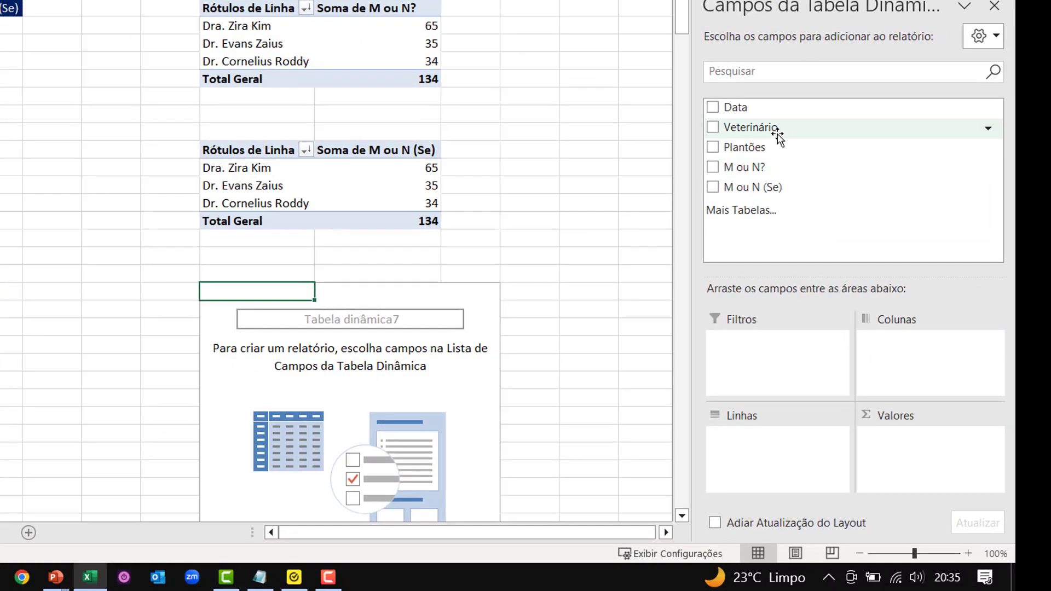
Step: Set up the I17 pivot table with Veterinário as rows, Plantões as columns and the count of Plantões as values
left_click_drag(1005, 249, 1035, 579)
left_click_drag(805, 457, 804, 457)
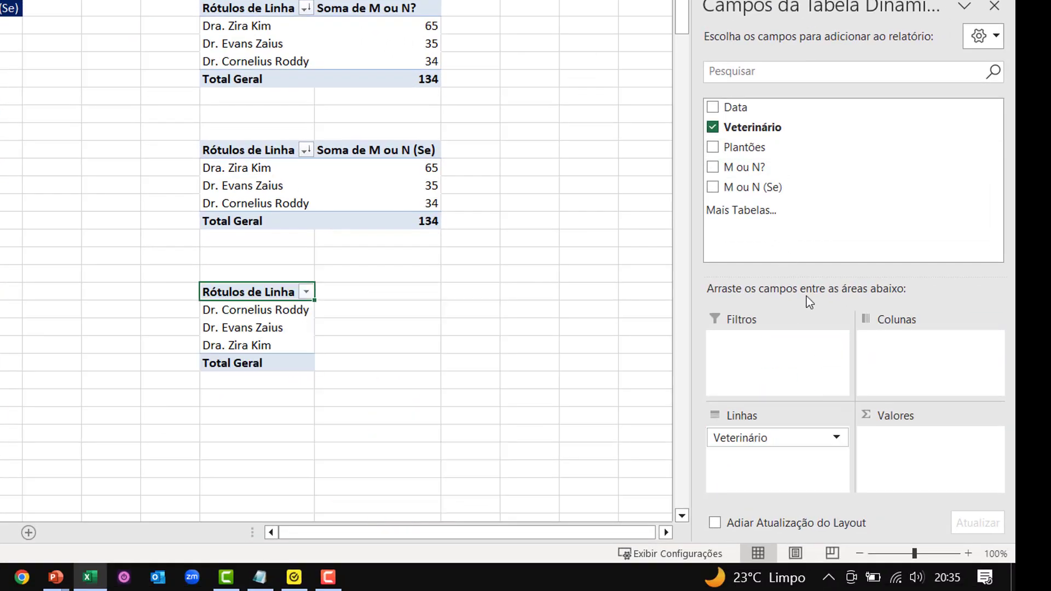
left_click_drag(761, 155, 950, 378)
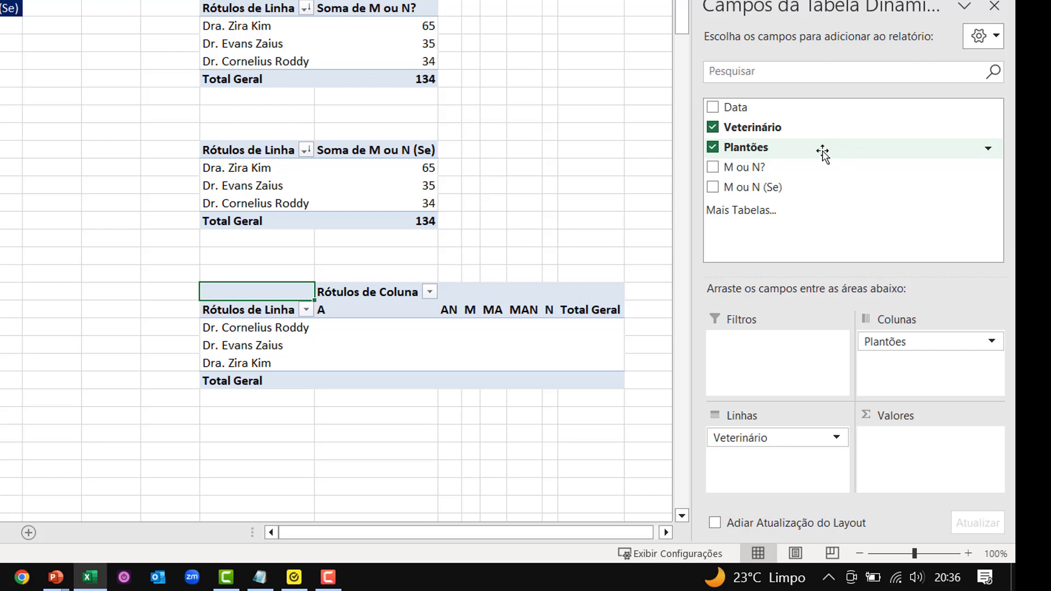
left_click_drag(823, 155, 966, 475)
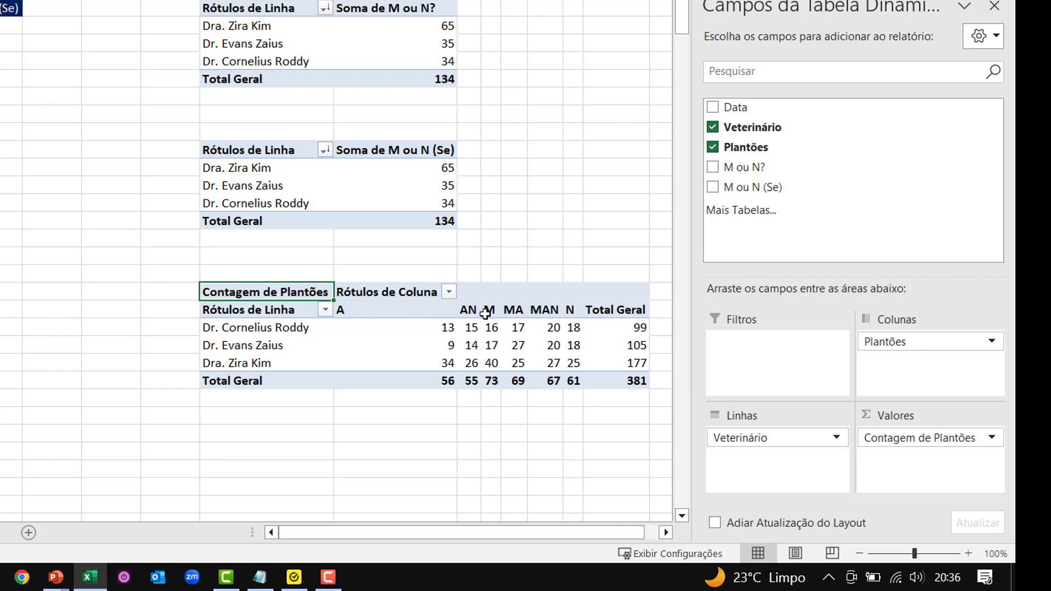
Step: Filter the I17 pivot table's columns to M and N only, and sort its rows by Total Geral from largest to smallest
left_click(449, 292)
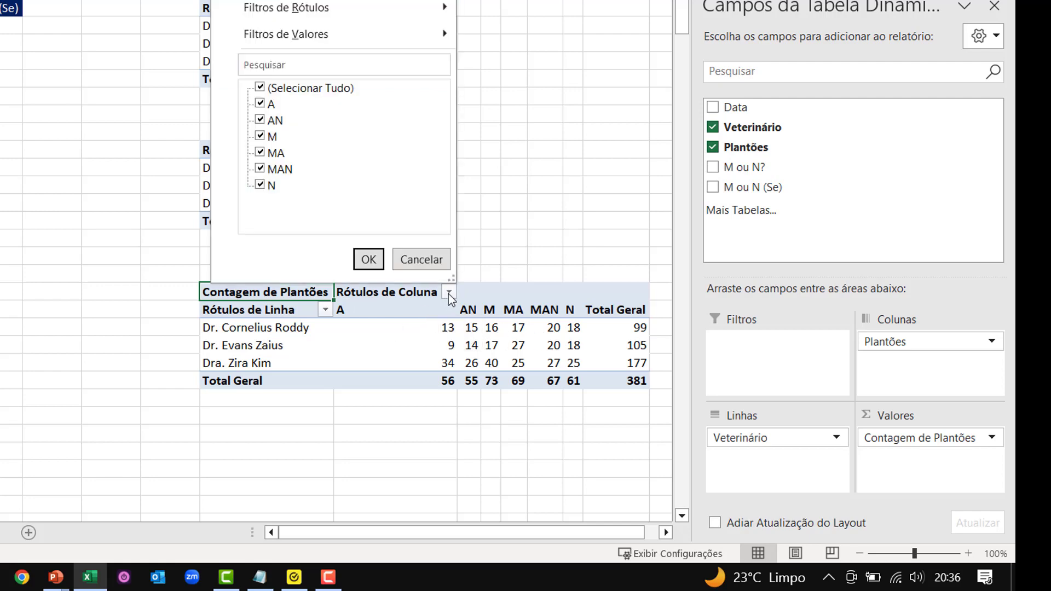
left_click(260, 87)
left_click(260, 137)
left_click(260, 185)
left_click(368, 260)
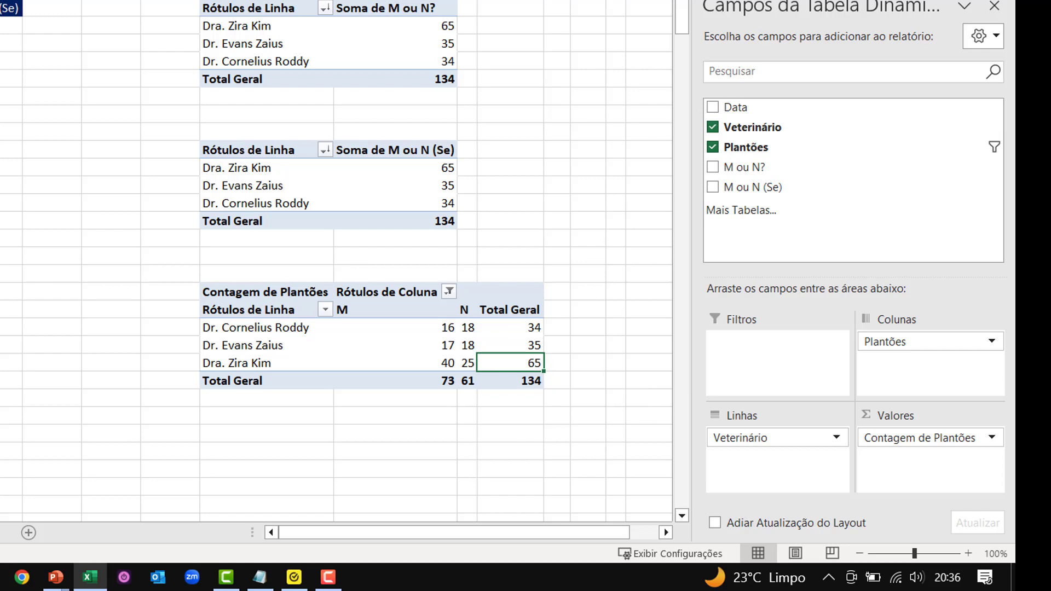
left_click(116, 1)
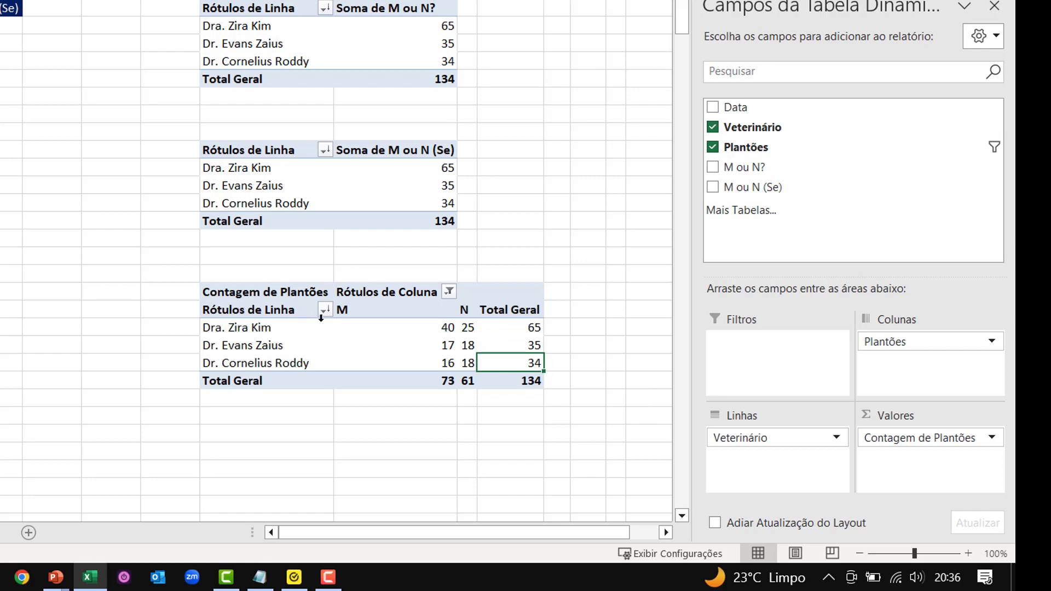
Step: Select the first veterinarian's totals in all three pivot tables to compare them, and open the Vets sheet
left_click(534, 326)
left_click(446, 166, "ctrl")
left_click(442, 26, "ctrl")
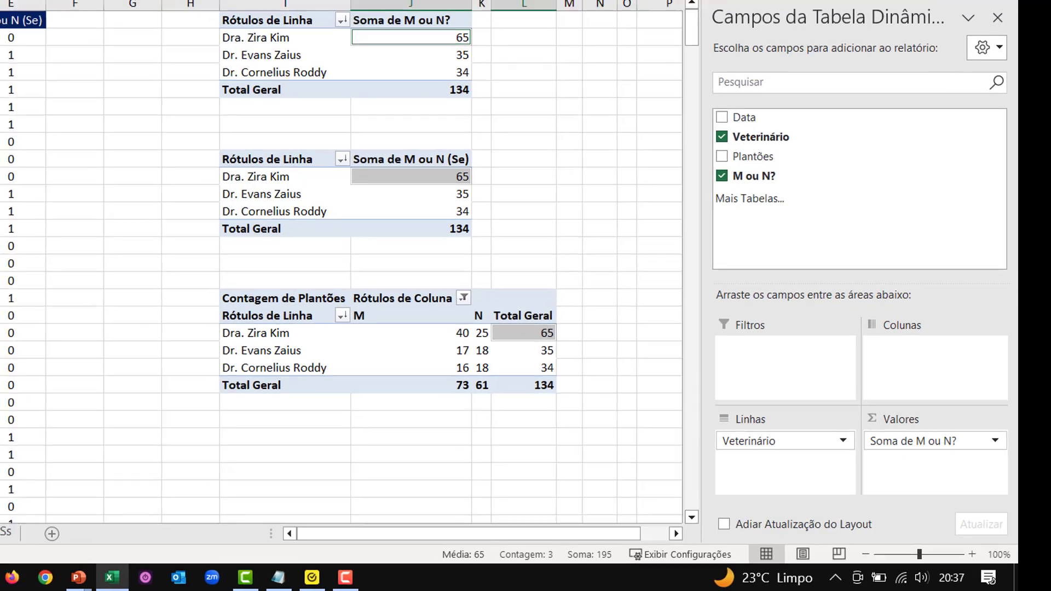
left_click(134, 52)
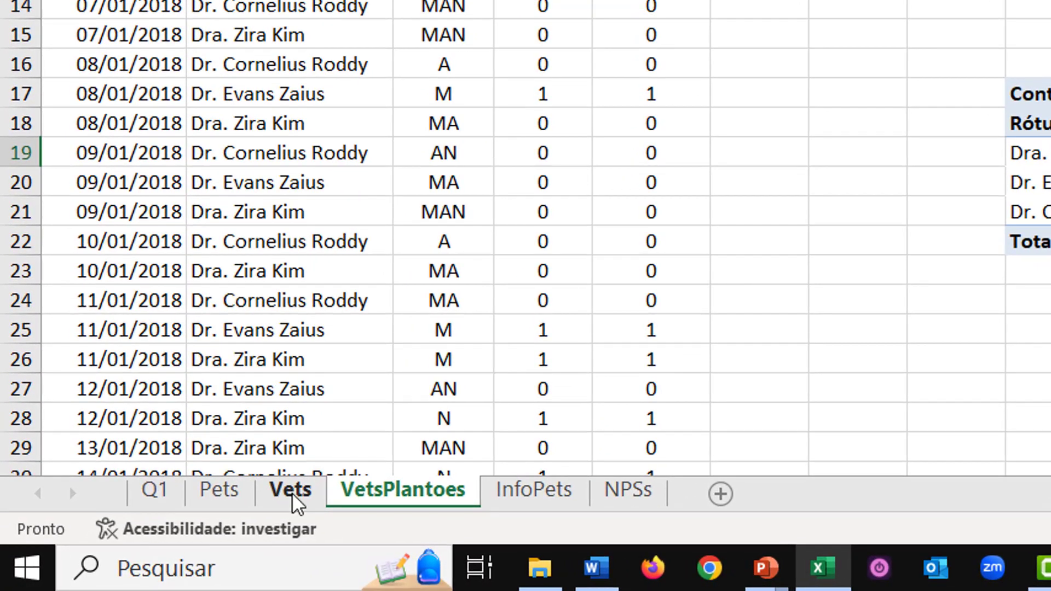
left_click(304, 492)
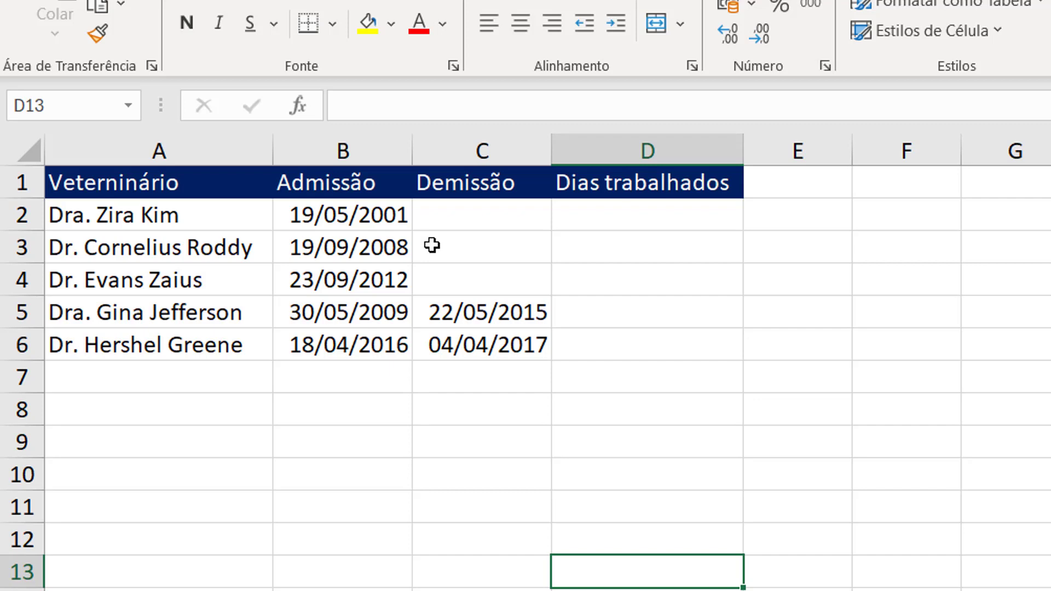
Step: Enter the test dates 19/05/2052 in F3 and 20/05/2052 in F4
left_click(938, 252)
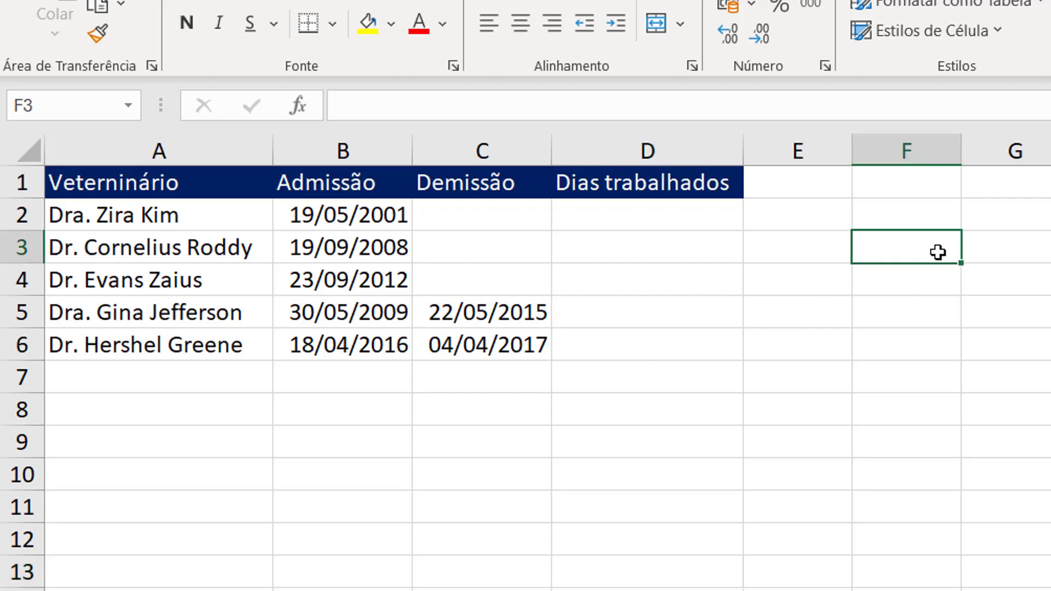
type("19/05/2")
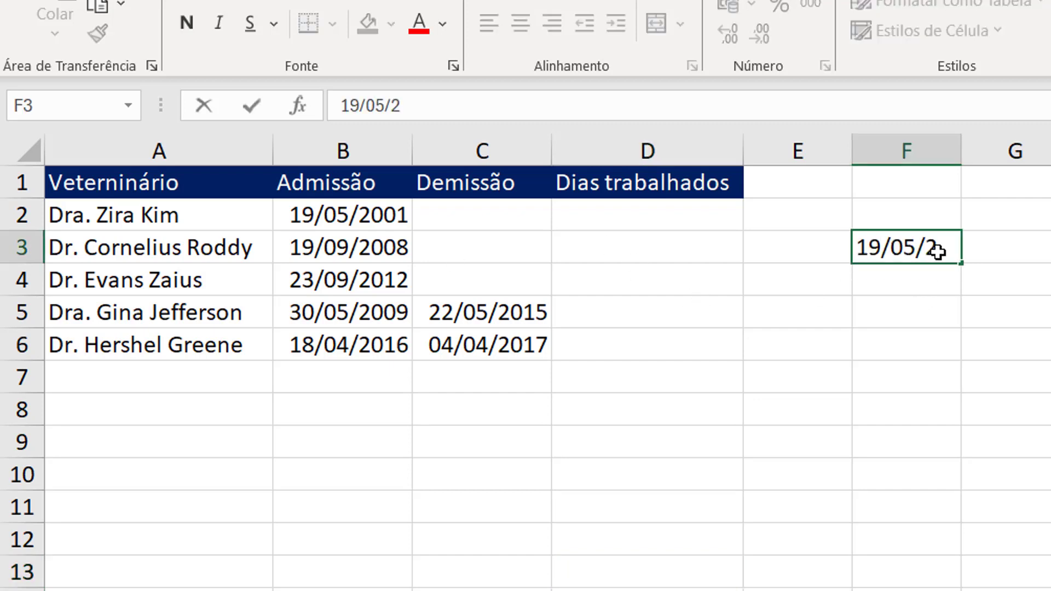
type("052")
key("Return")
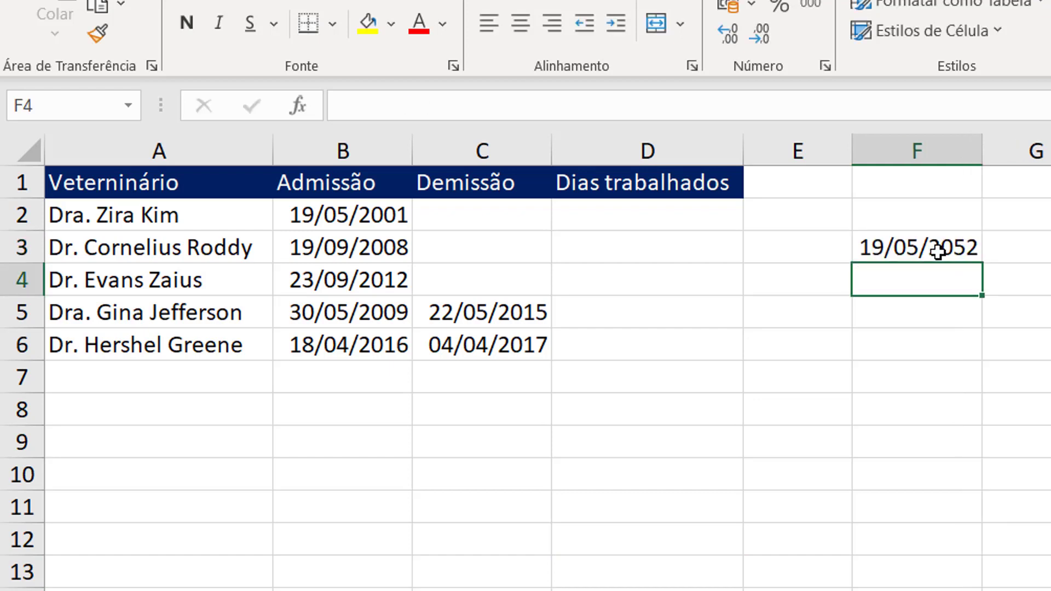
type("20/0")
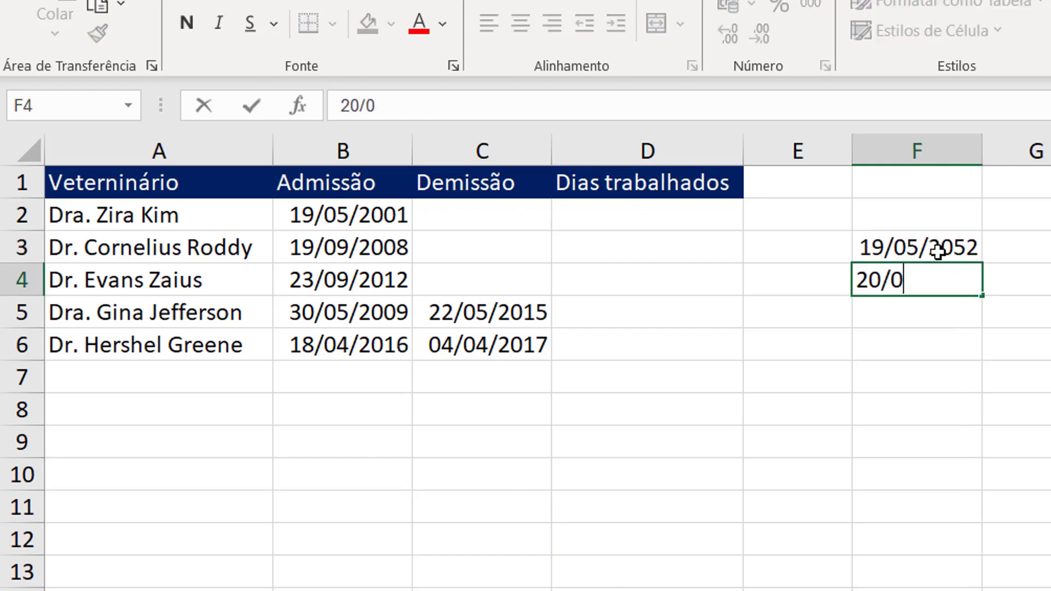
type("5/2051")
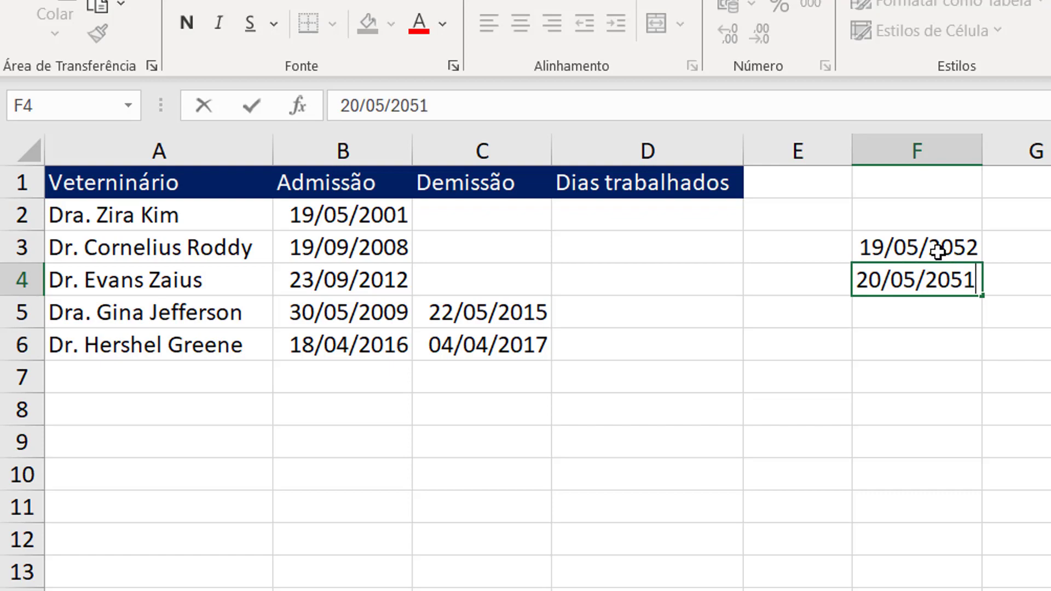
key("BackSpace")
type("2")
key("Return")
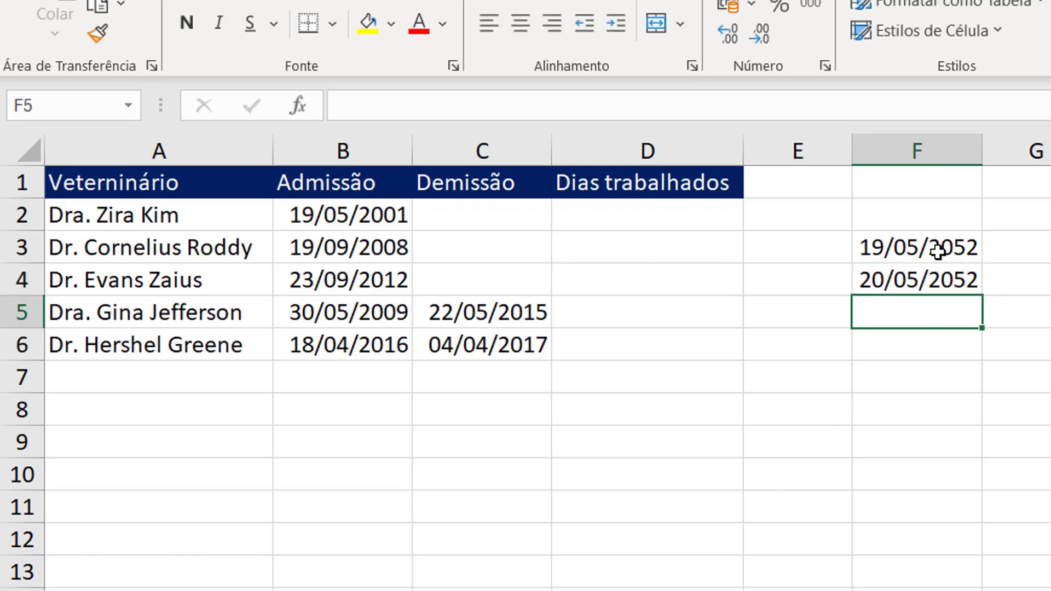
Step: Apply the Geral number format to the test dates in F3:F4 and inspect each cell's serial number
left_click_drag(938, 250, 937, 281)
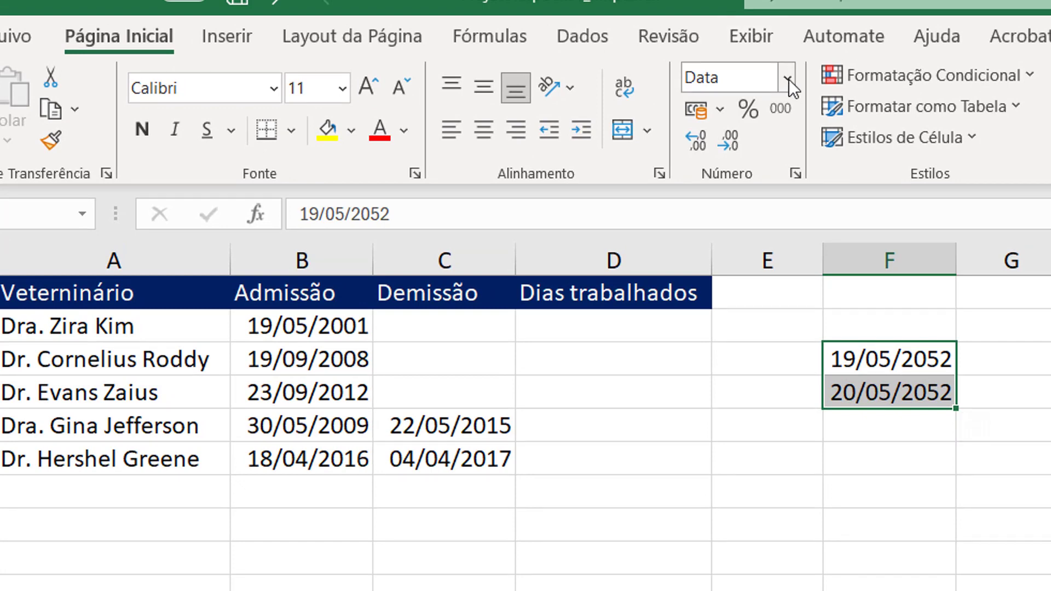
left_click(787, 78)
left_click(780, 132)
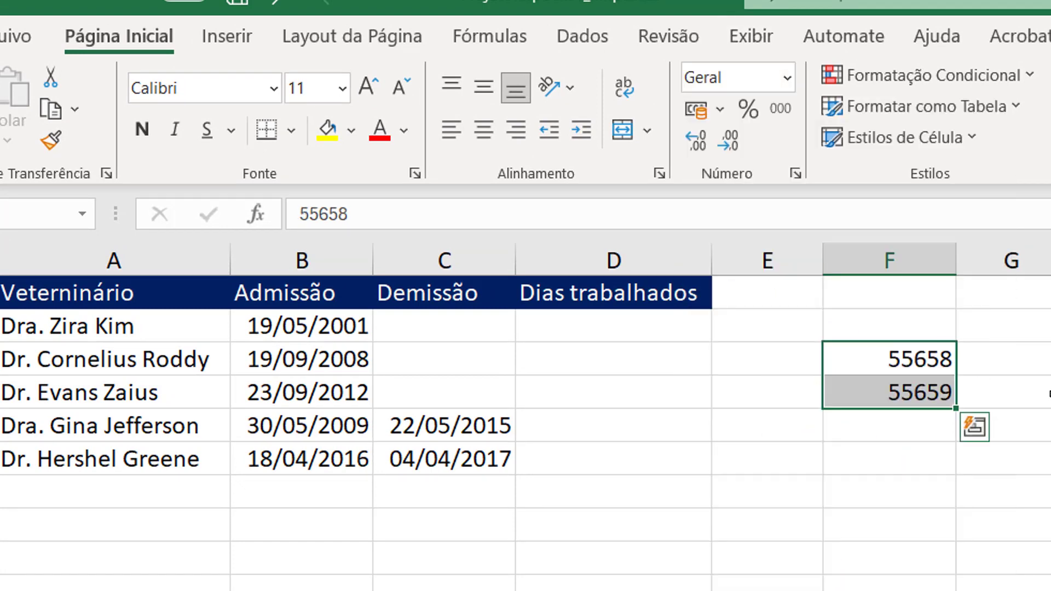
left_click(1030, 392)
left_click(930, 398)
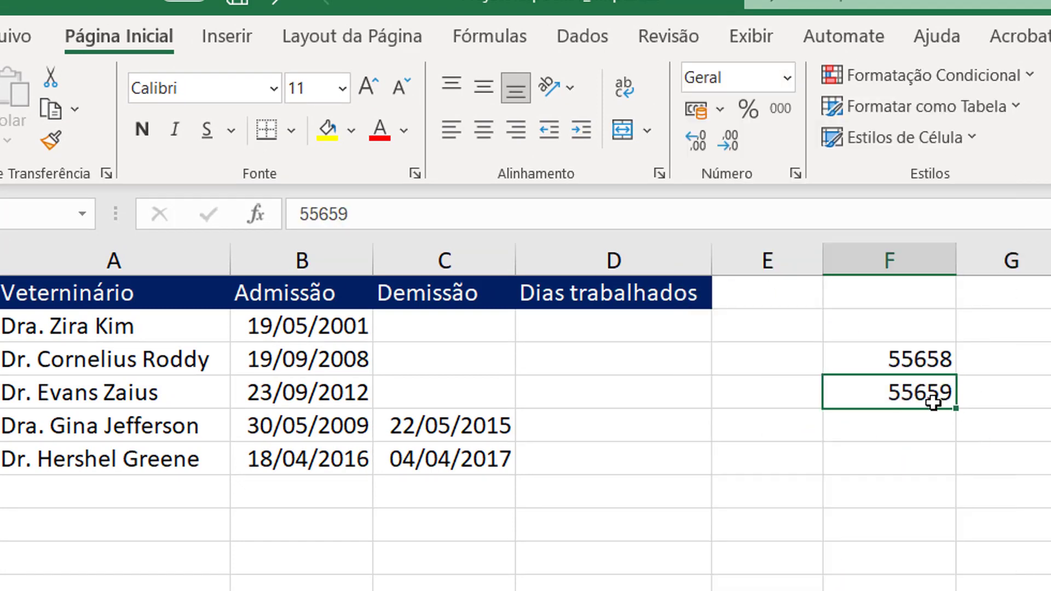
left_click(940, 361)
Step: Clear the test values from F3:F4 and return to the first Dias trabalhados cell
left_click_drag(941, 360, 938, 392)
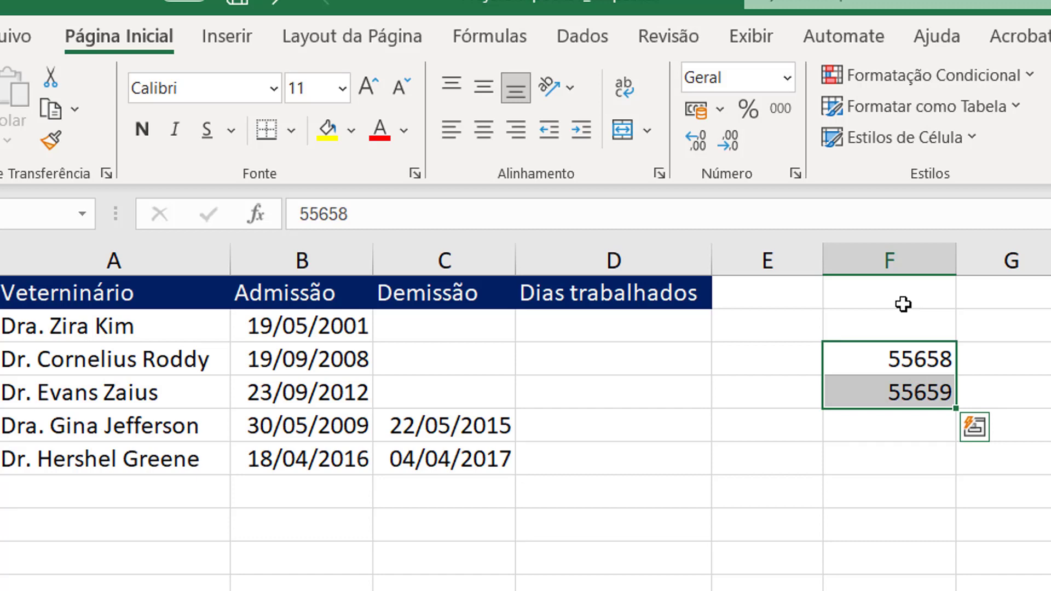
key("Delete")
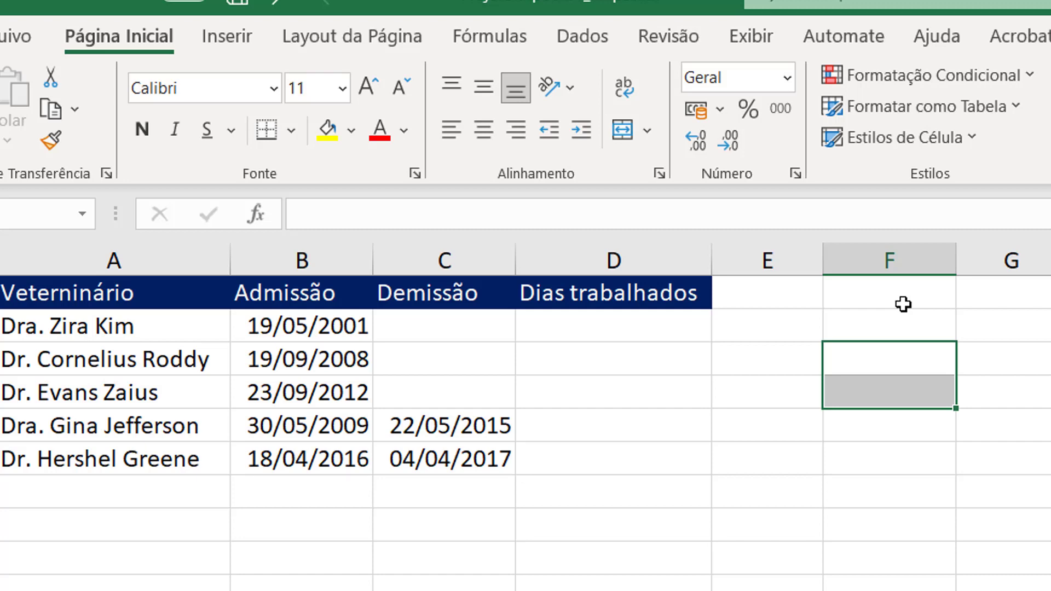
key("Up")
key("Left")
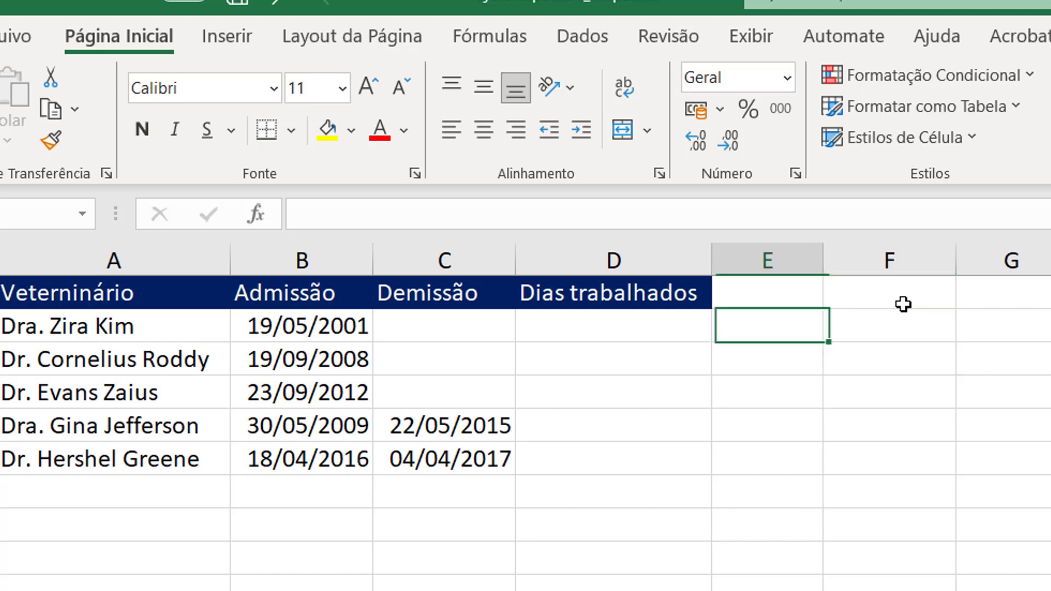
key("Left")
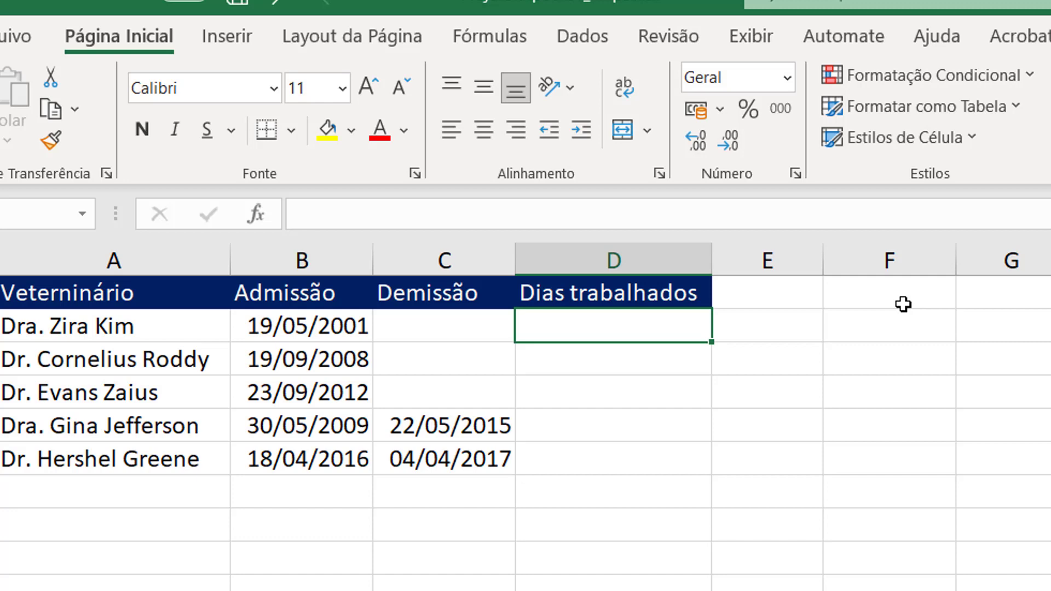
Step: Enter the reference date 03/07/2015 in cell F1
left_click(903, 305)
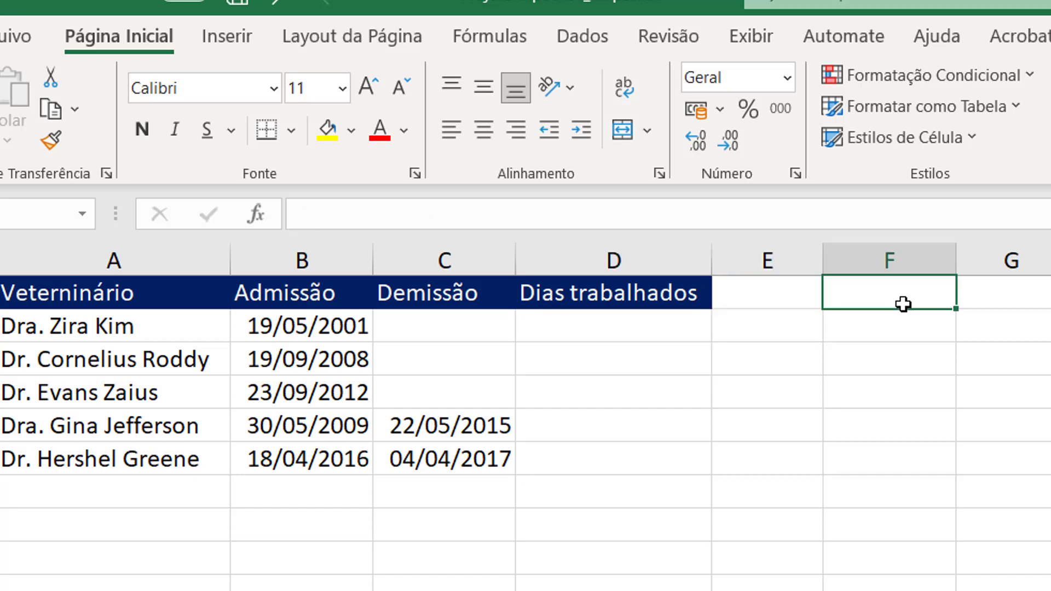
type("03/07/2")
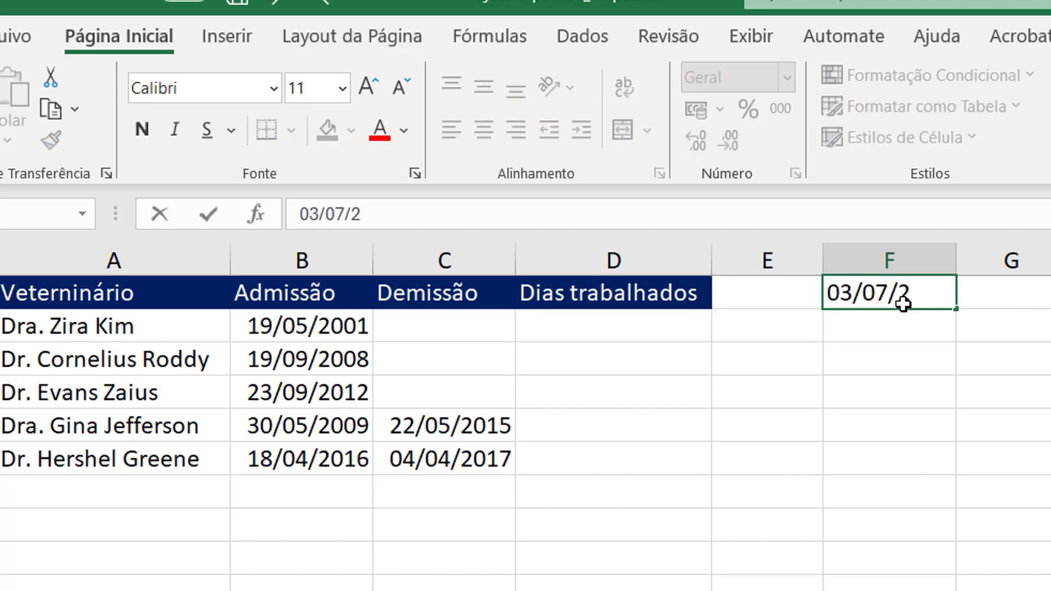
type("015")
key("Return")
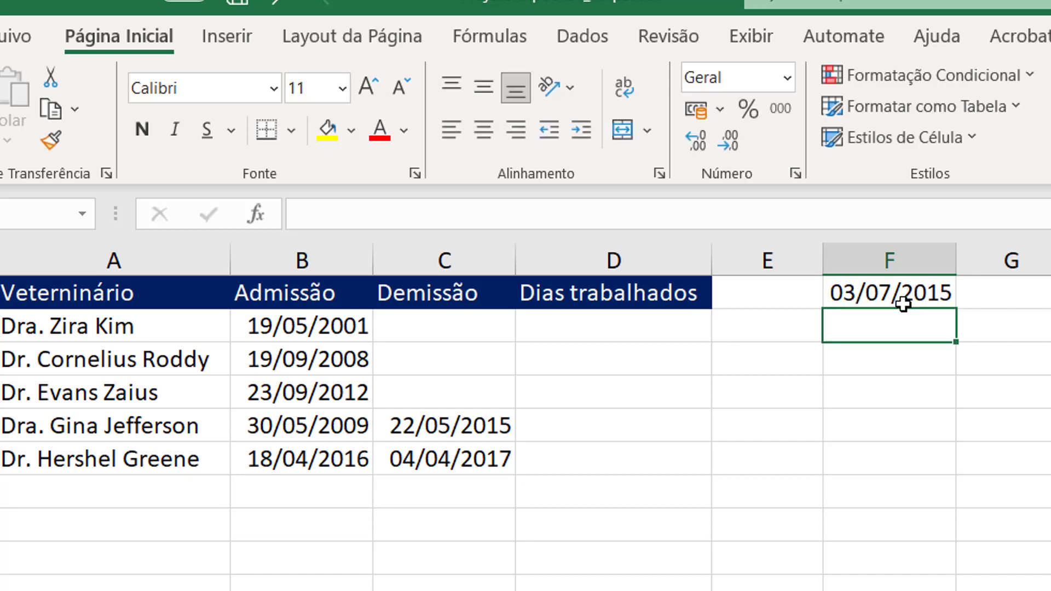
Step: Enter the formula =$F$1-B2 in D2 to calculate the first veterinarian's days worked
key("Left")
key("Left")
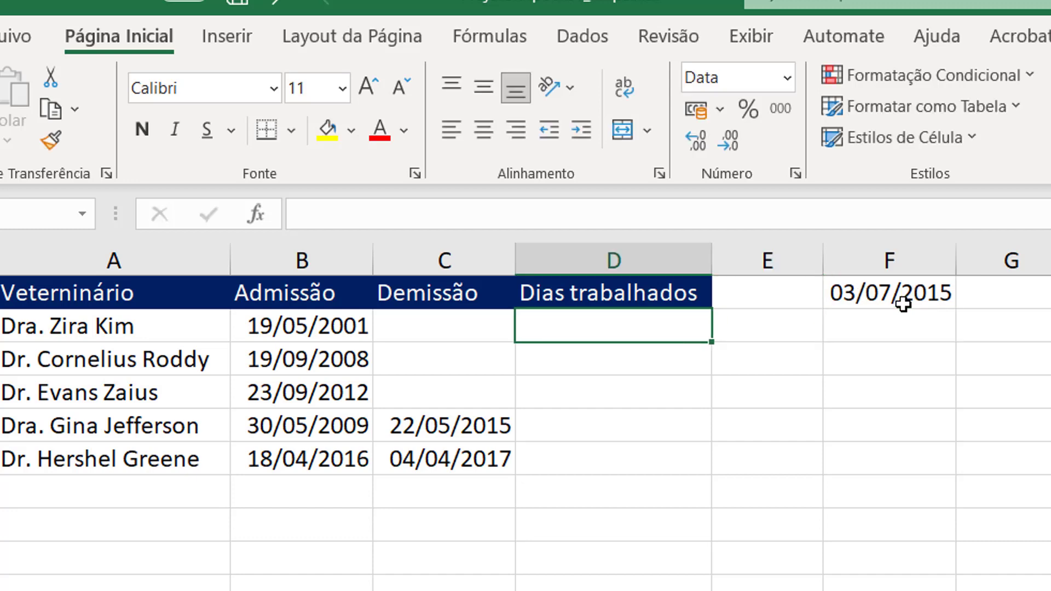
type("=")
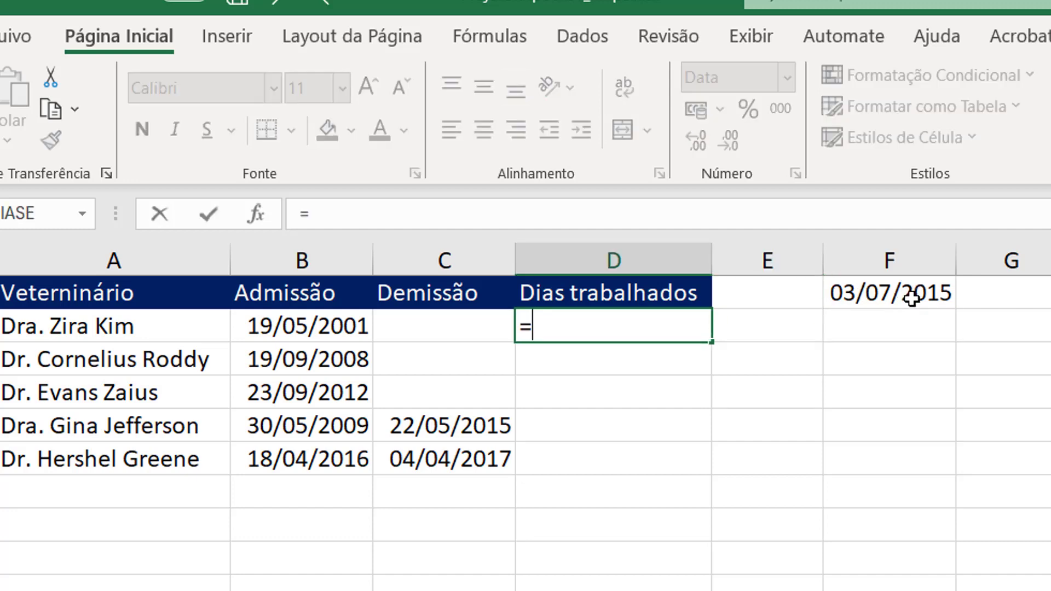
left_click(909, 299)
key("F4")
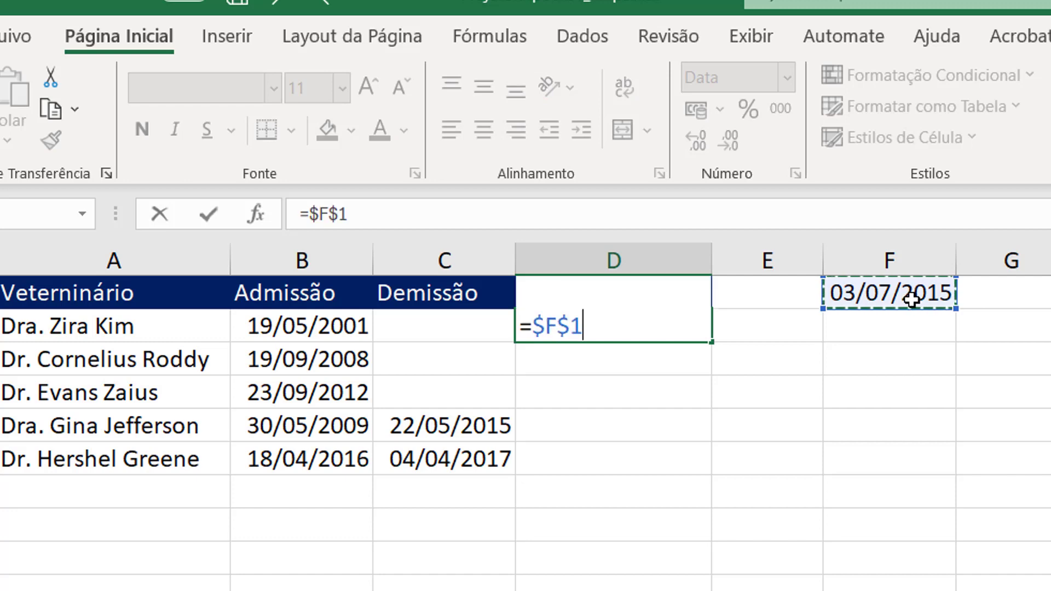
type("-")
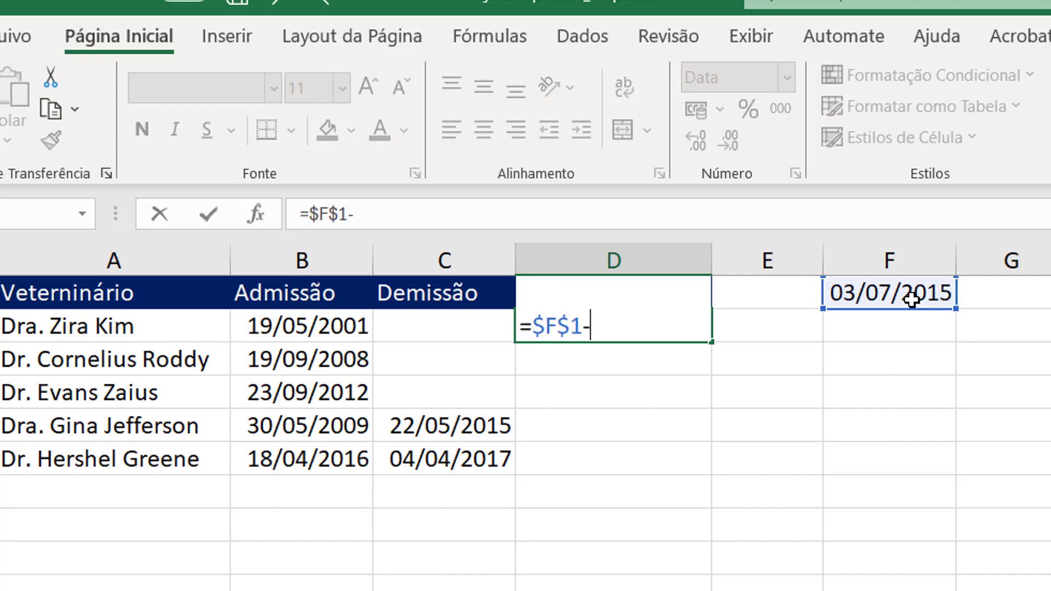
left_click(318, 331)
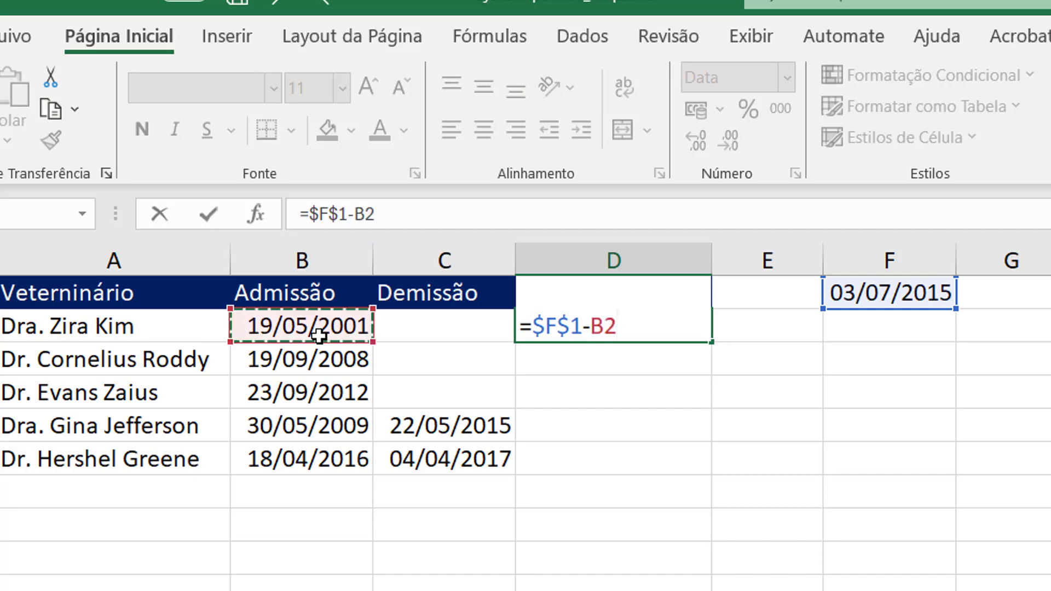
key("ctrl+Return")
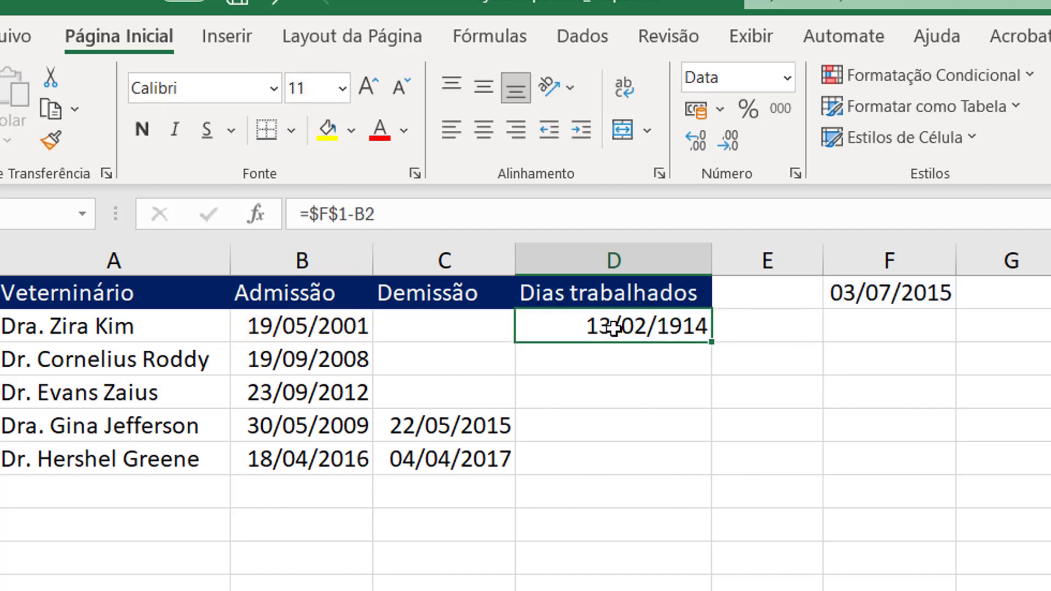
Step: Format D2 with the Geral number format and fill its formula down to D4
left_click(787, 78)
left_click(755, 118)
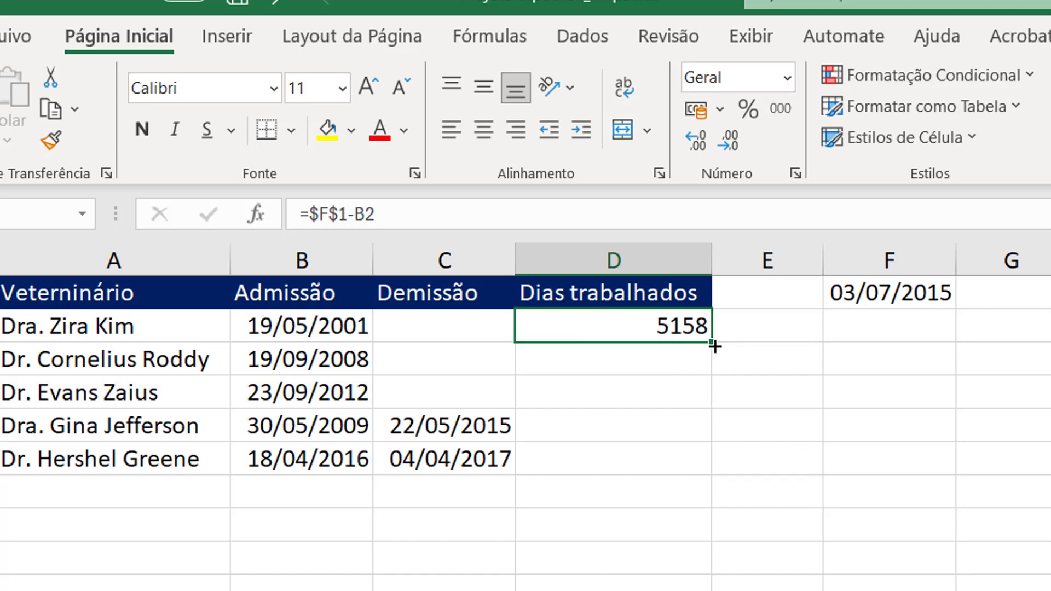
left_click_drag(715, 346, 706, 411)
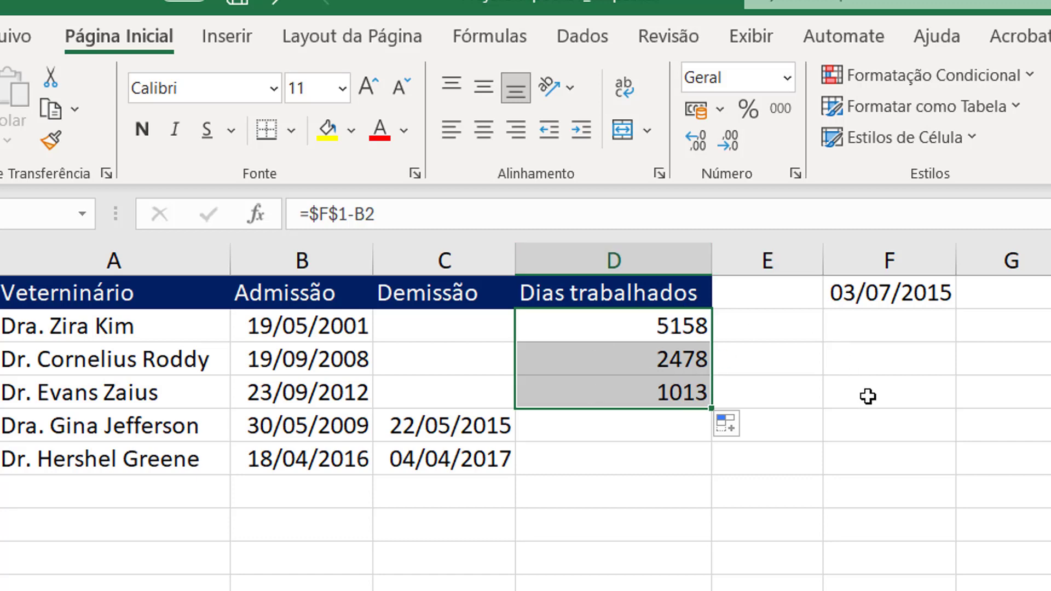
Step: Label F4 as Média and calculate the average days worked in F5 with =média(D2:D4)
left_click(841, 395)
type("Média")
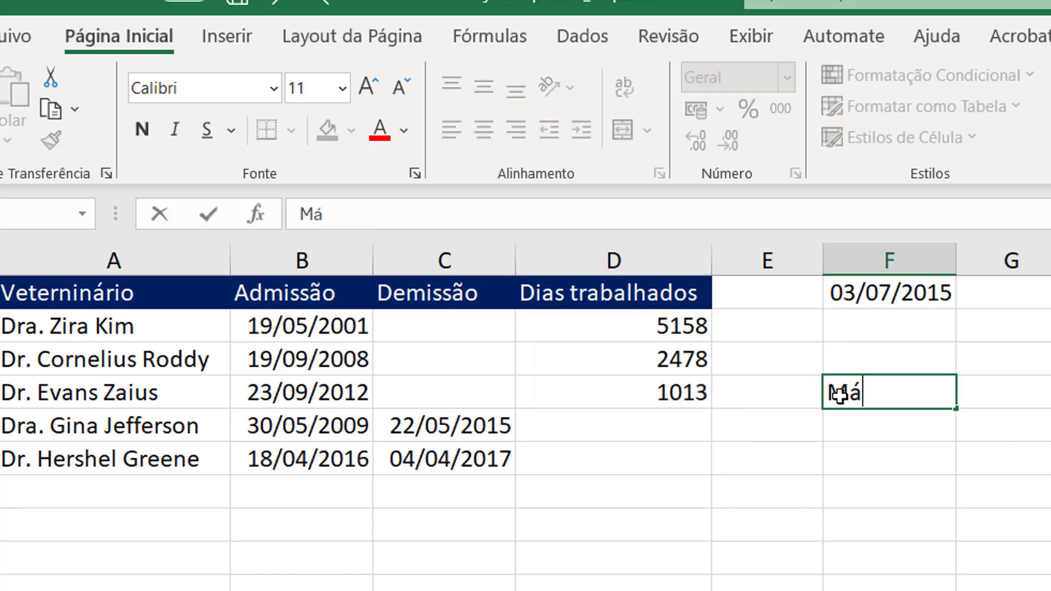
key("Return")
type("=média(")
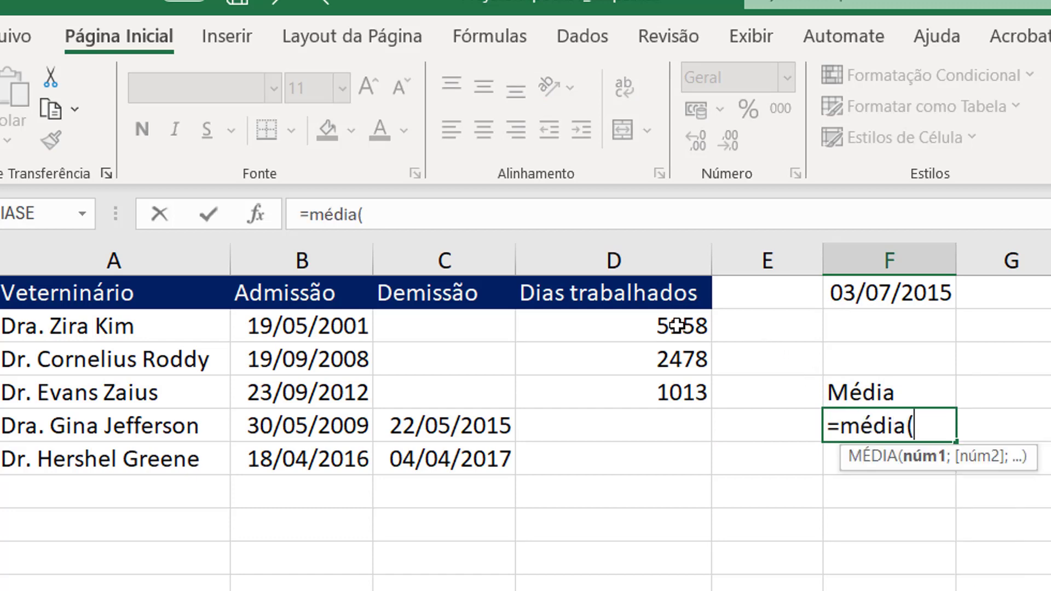
left_click_drag(678, 326, 670, 390)
type(")")
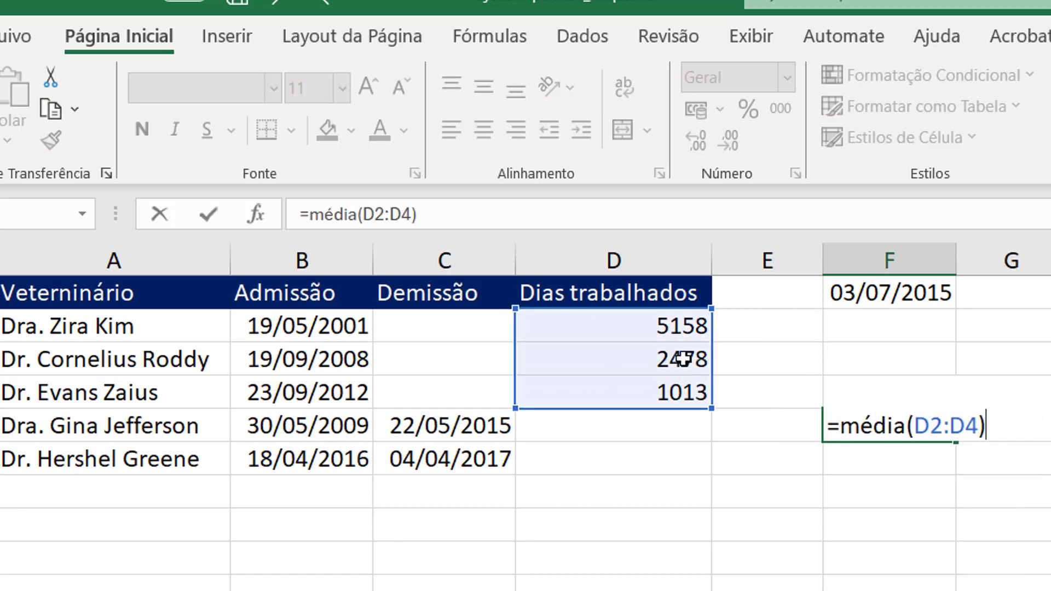
key("Return")
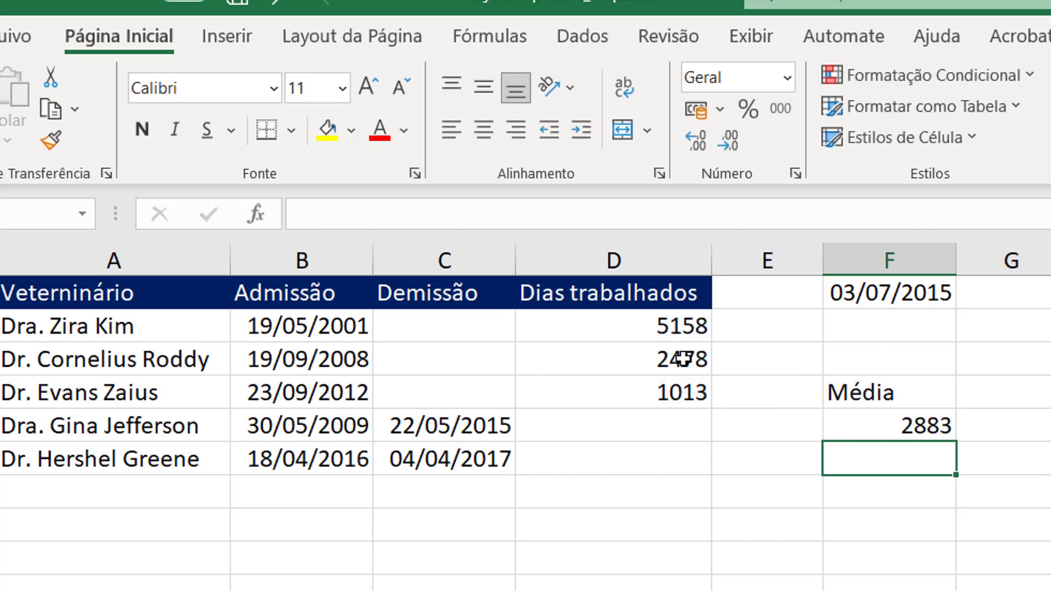
key("Up")
key("Up")
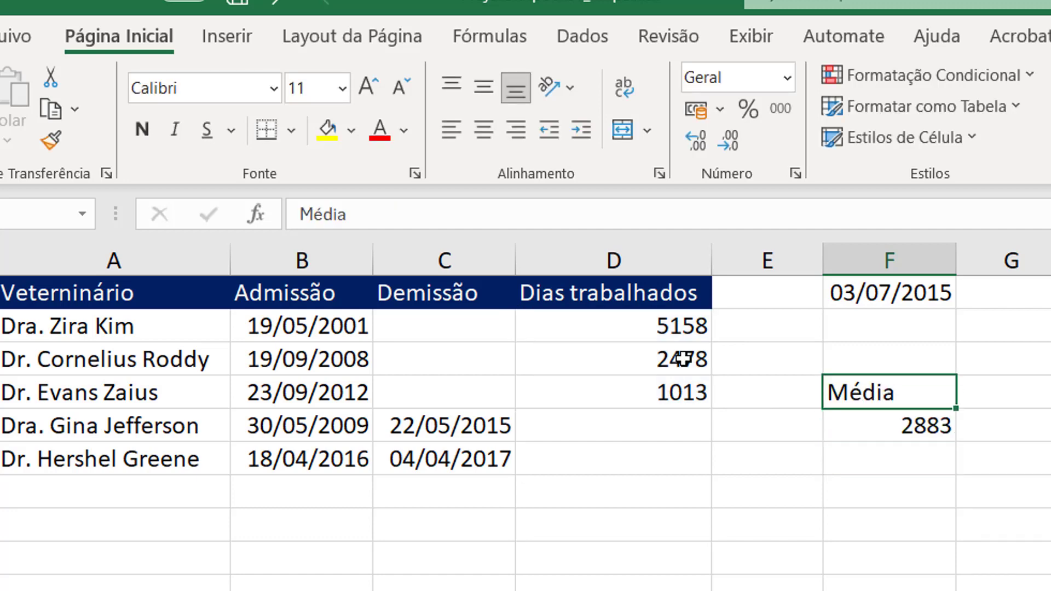
Step: Copy the Dias trabalhados header's formatting to the Média label in F4, and center the contents of F4 and F5
left_click(595, 304)
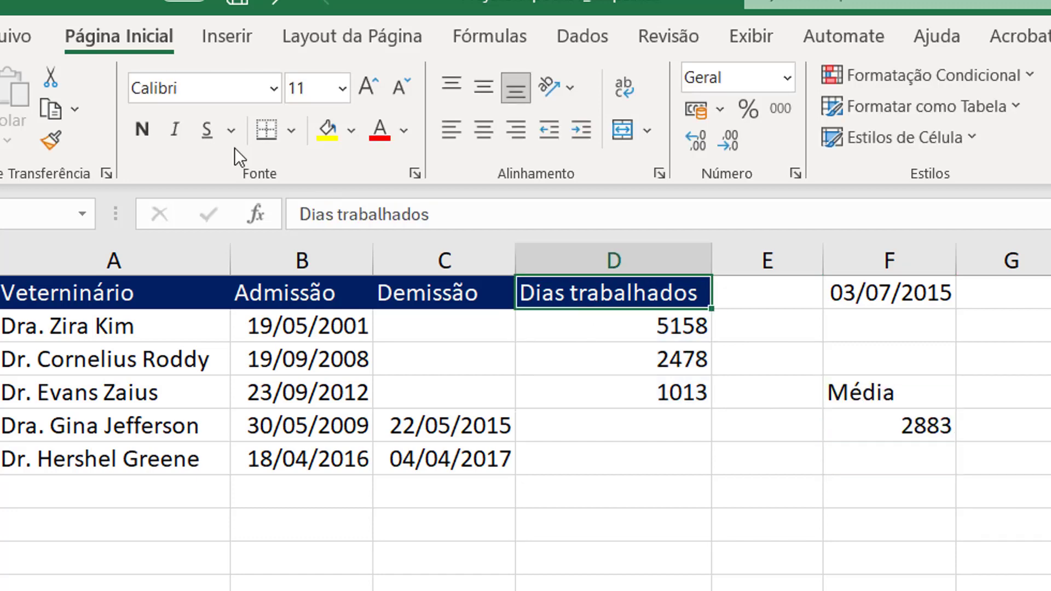
left_click(41, 145)
left_click(941, 391)
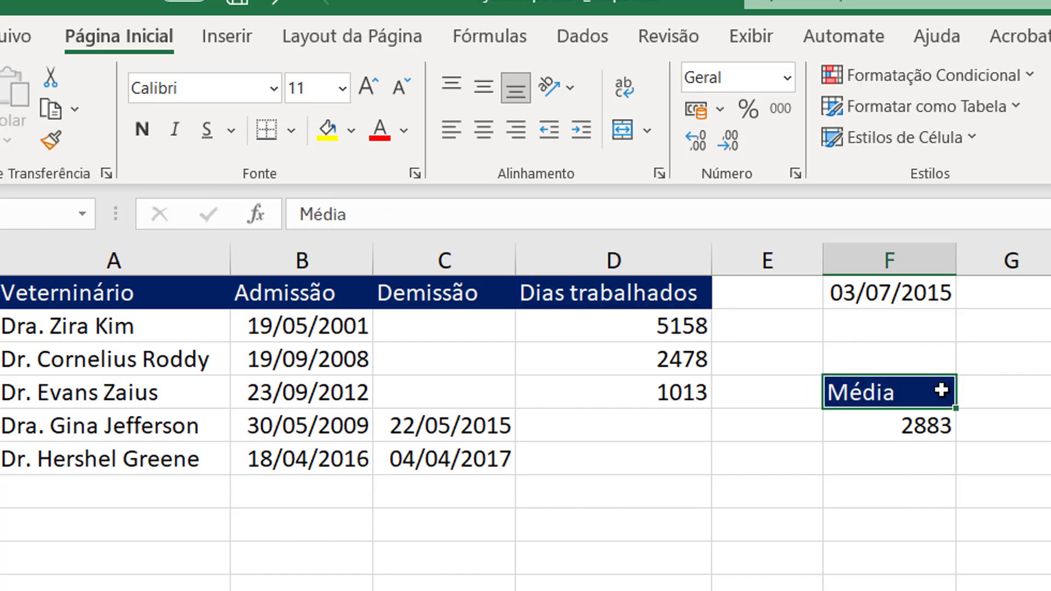
left_click(483, 130)
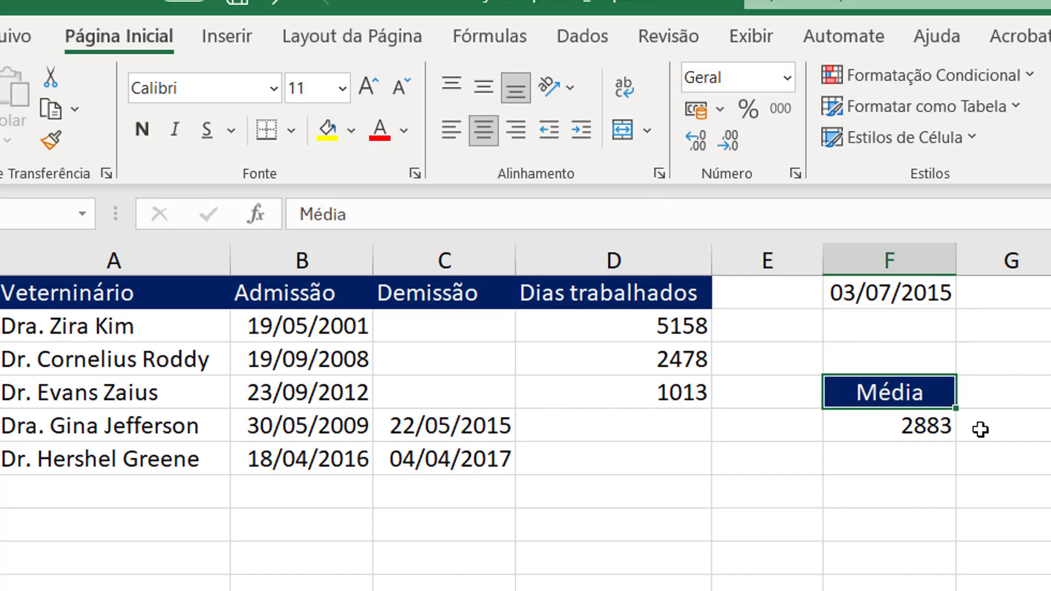
left_click(876, 424)
left_click(484, 134)
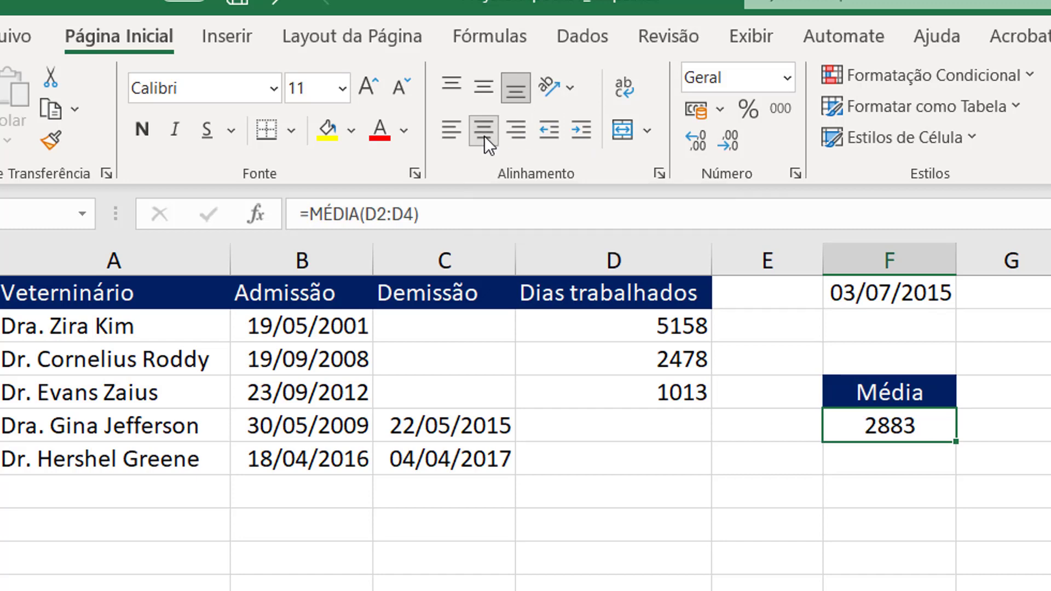
Step: Replace the reference date in F1 with the formula =hoje() and select the days-worked values in D2:D4
left_click(876, 291)
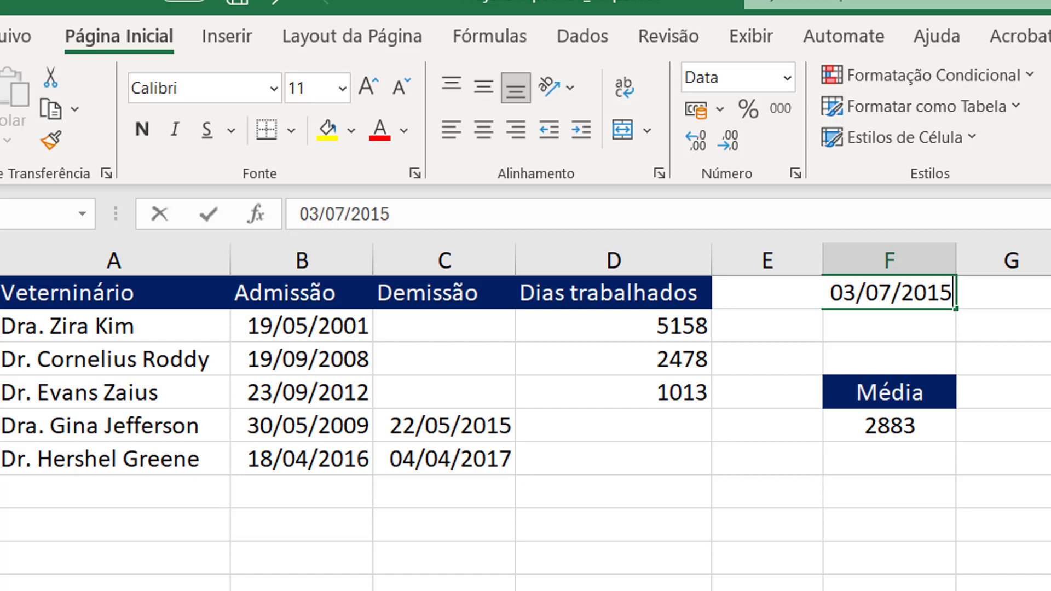
type("=hoje()")
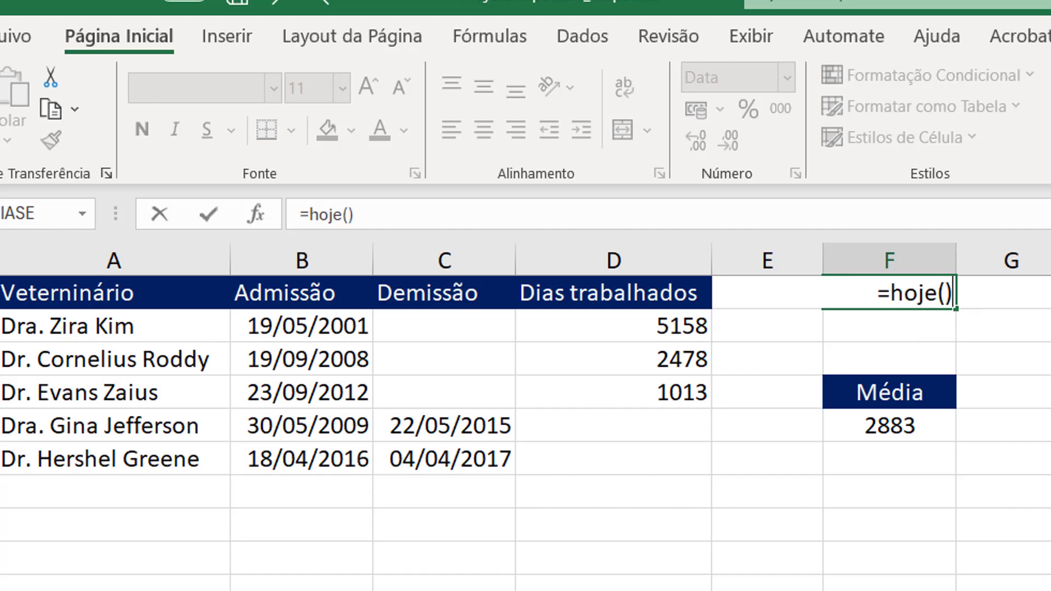
key("Return")
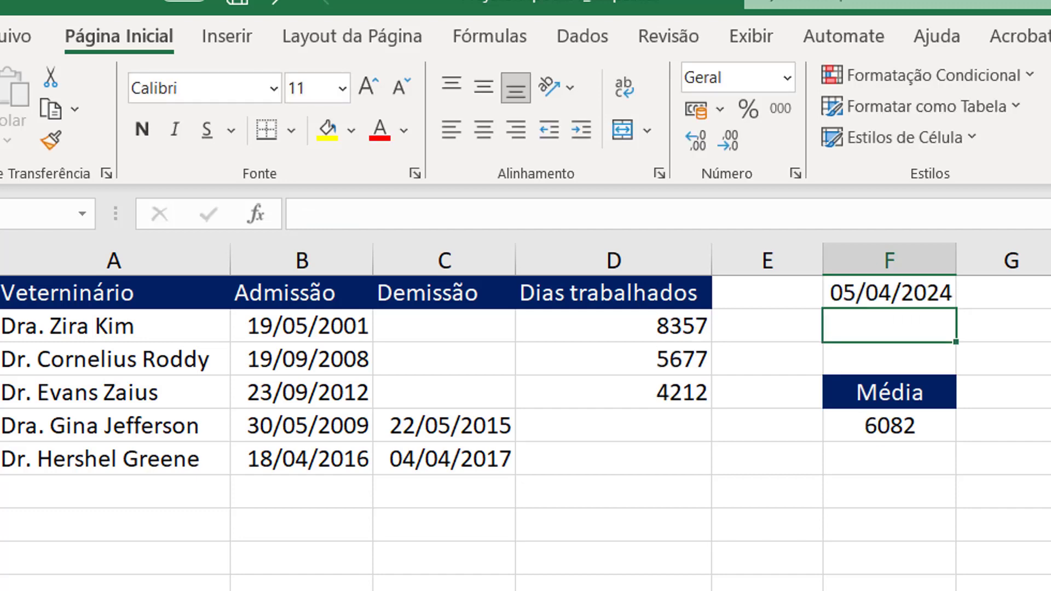
key("Left")
key("Left")
key("ctrl+shift+Down")
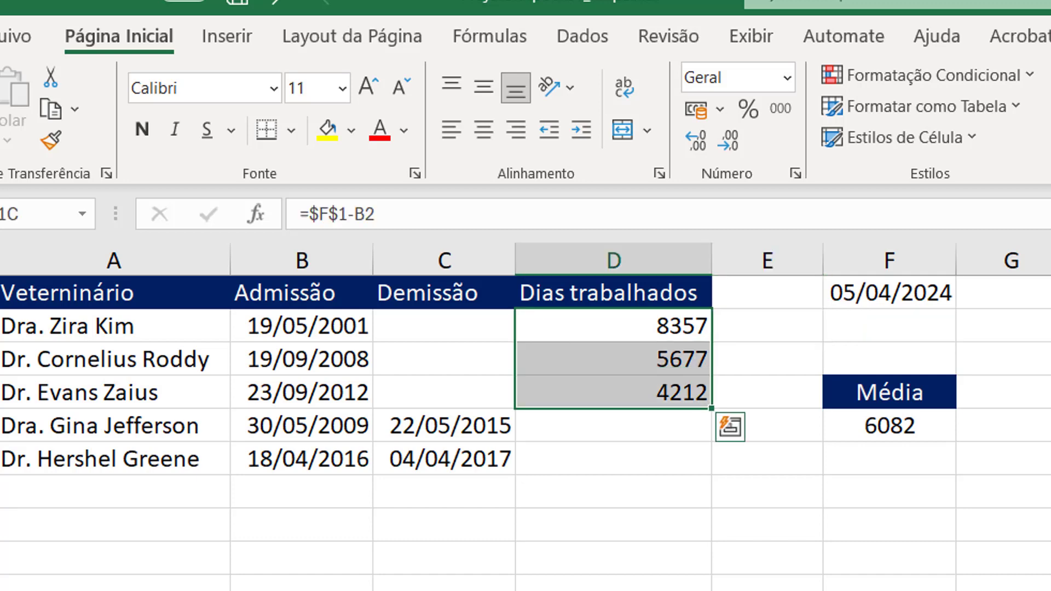